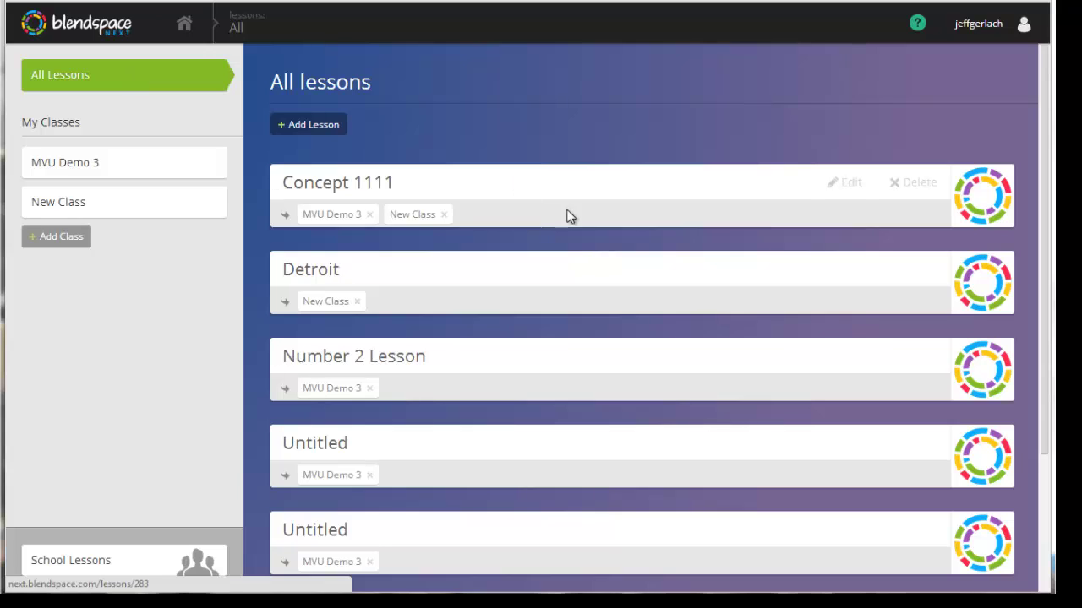
Visit the New Class and MVU Demo 3 pages, demonstrating dragging Concept 1111 onto a class.
middle_click(611, 318)
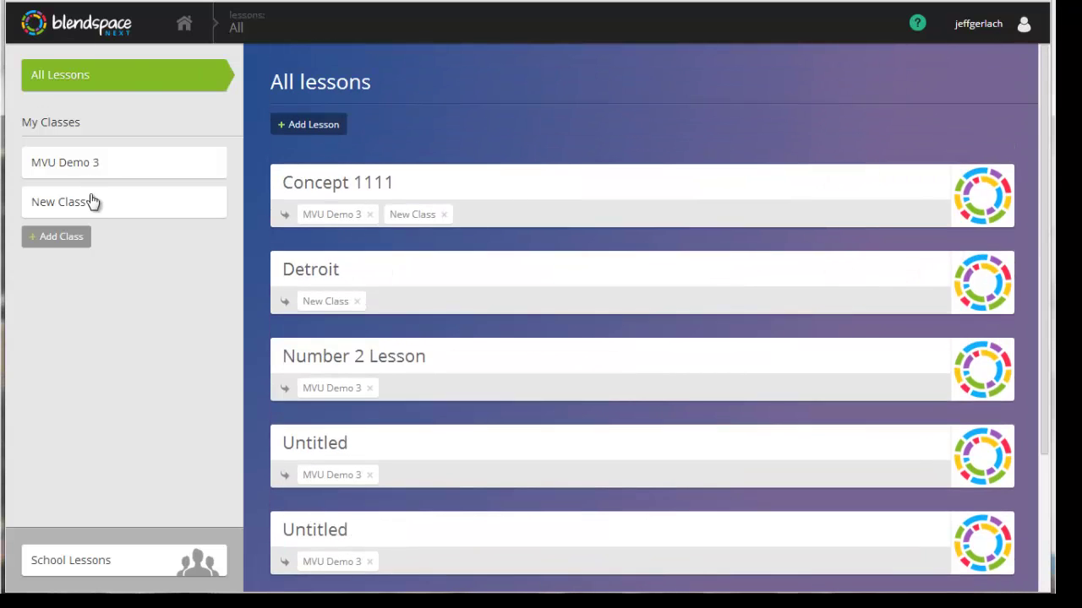
click(92, 207)
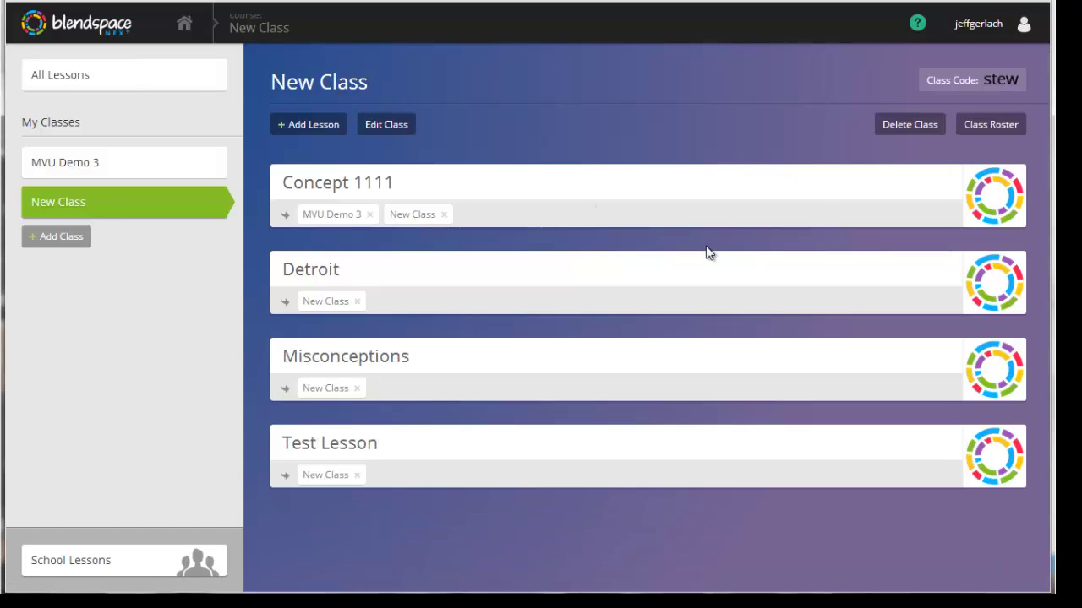
click(150, 173)
mouse_move(523, 174)
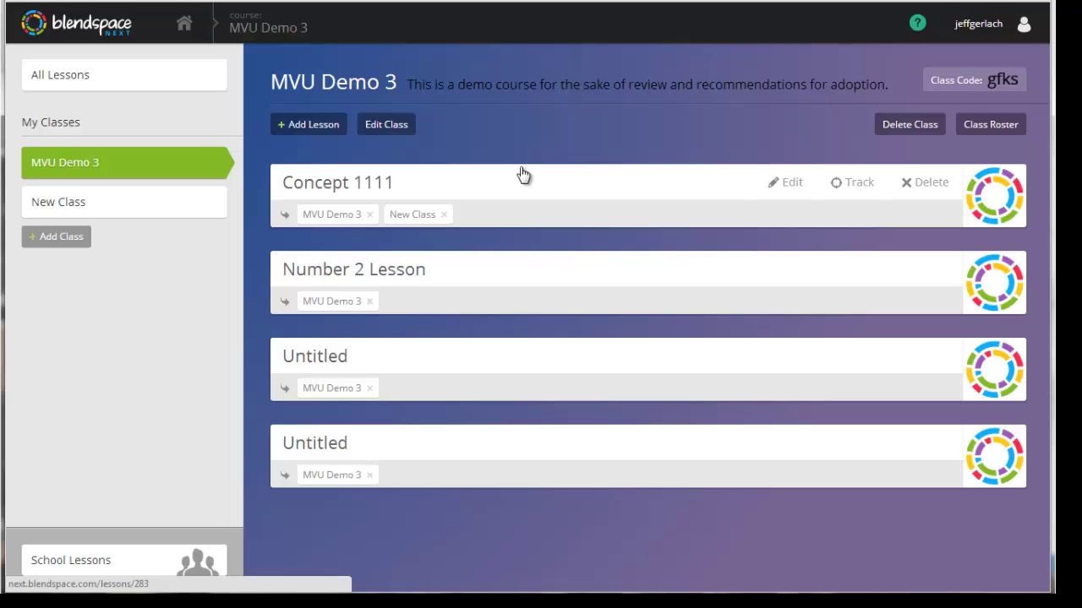
drag(523, 175, 628, 189)
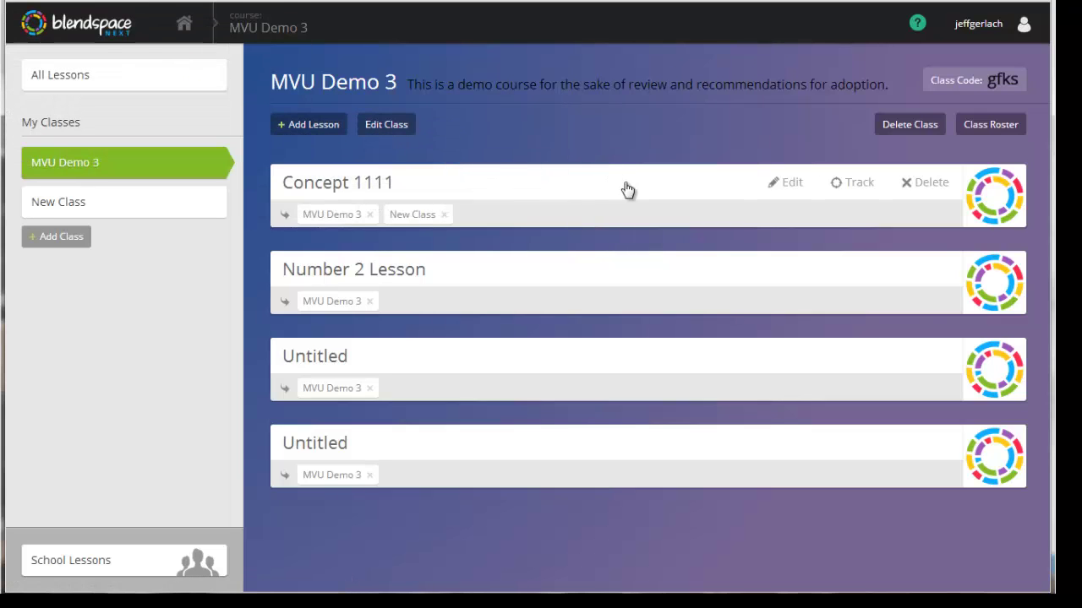
click(136, 74)
Retag Detroit from New Class to MVU Demo 3, and tag Number 2 Lesson to New Class.
scroll(708, 398, down, 2)
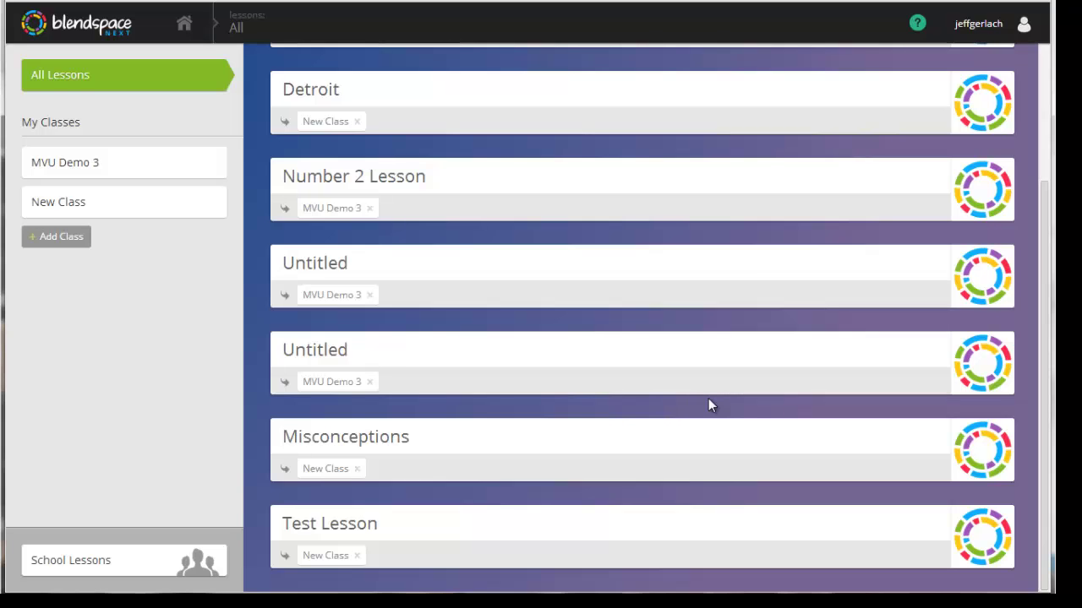
scroll(697, 378, up, 2)
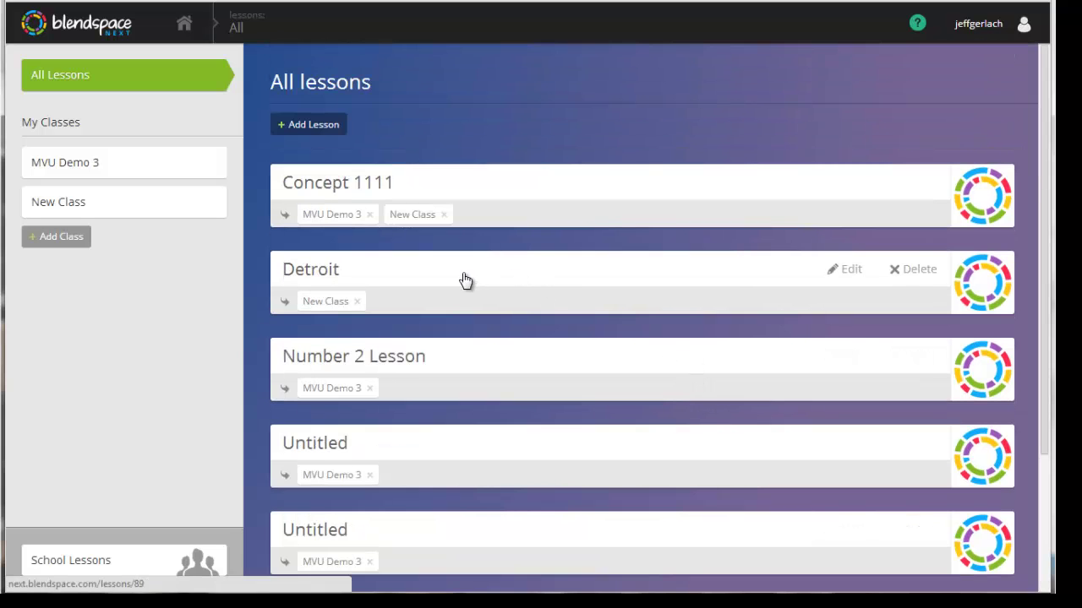
drag(465, 281, 139, 171)
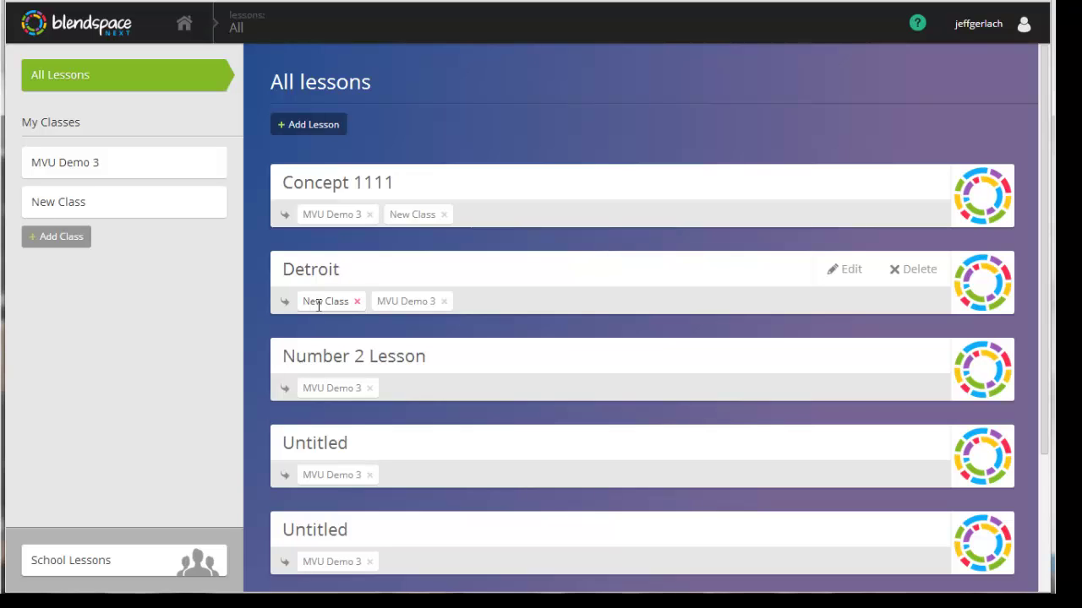
click(356, 302)
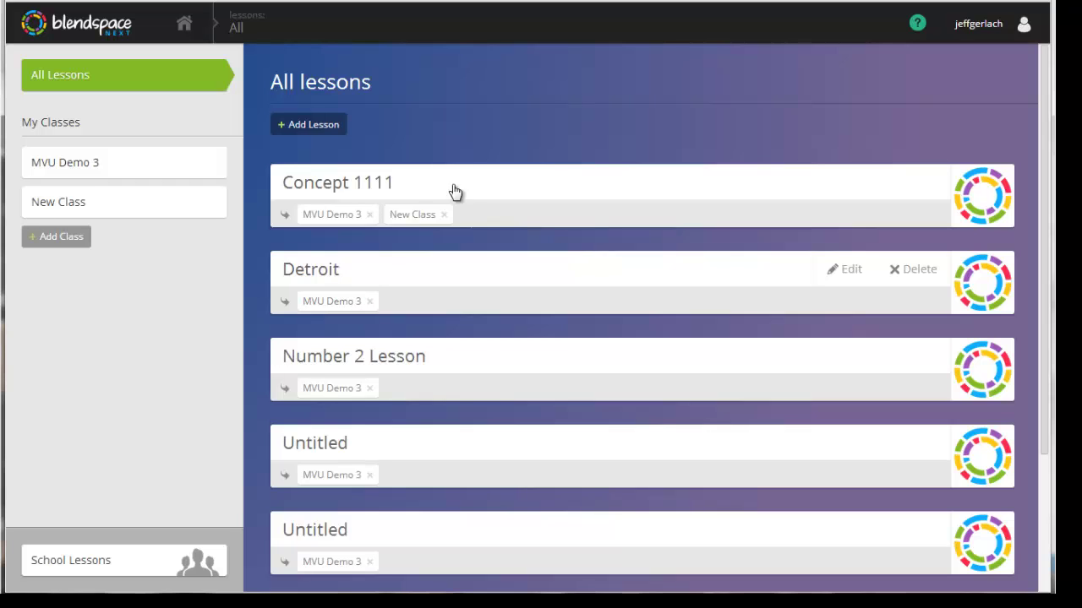
drag(464, 372, 174, 208)
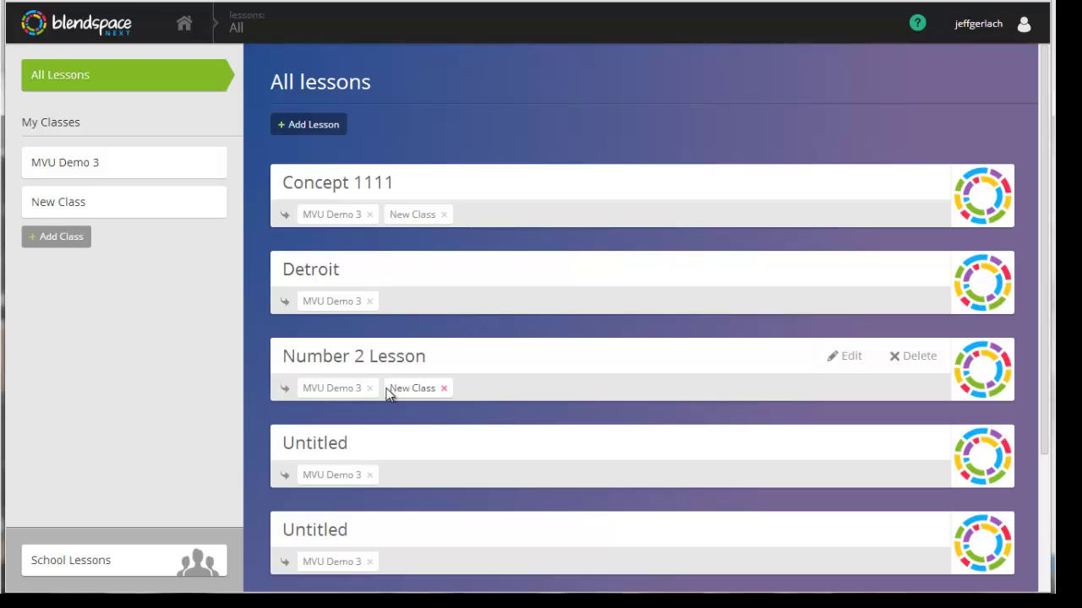
Create a lesson with one concept titled 'example lesson', then go back to All lessons.
click(311, 126)
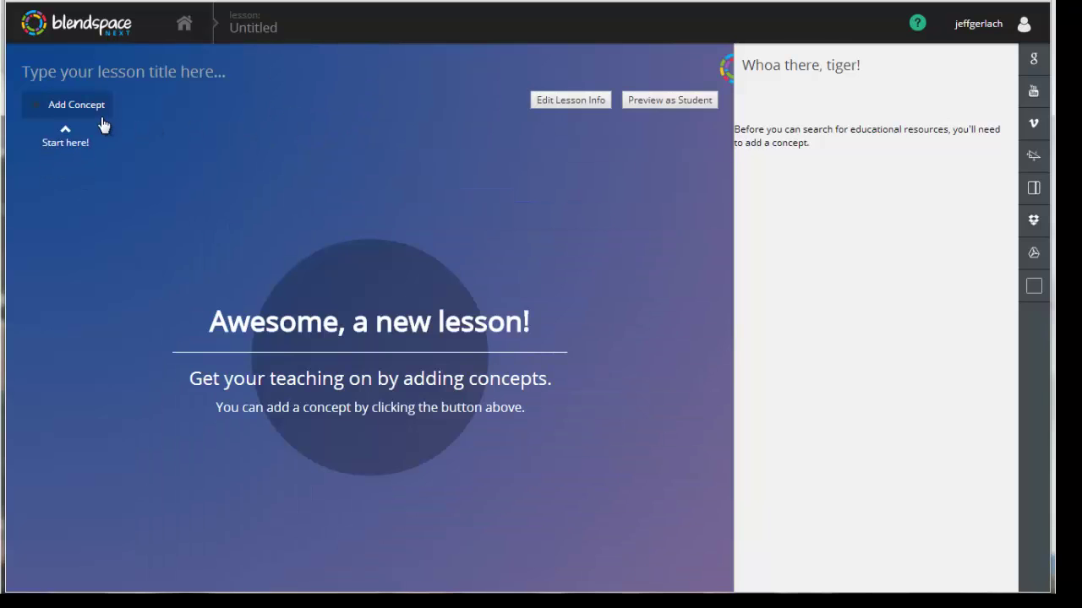
click(97, 112)
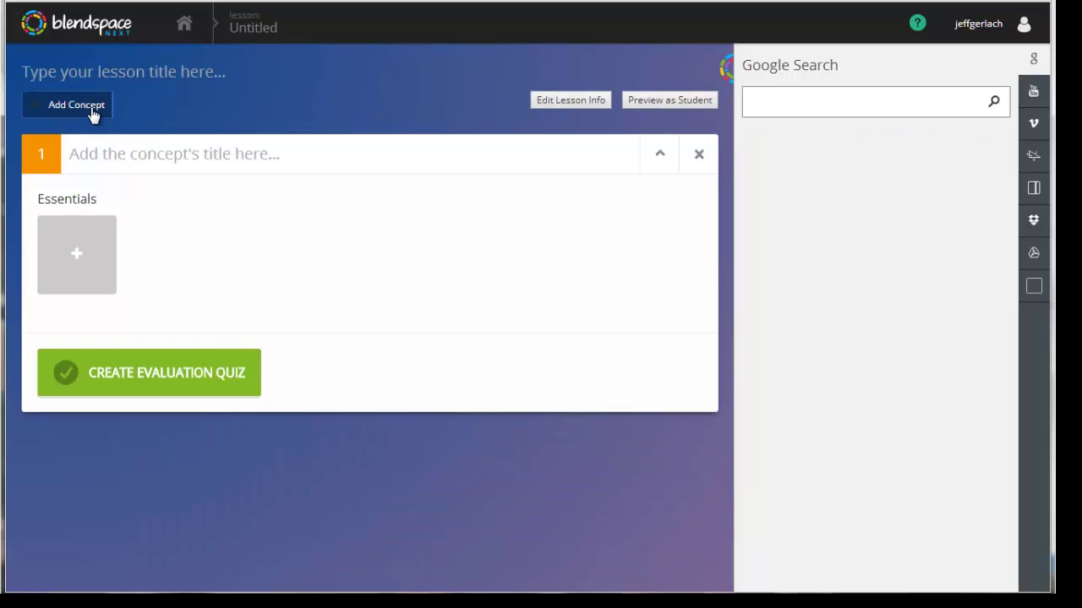
click(118, 67)
text(example less)
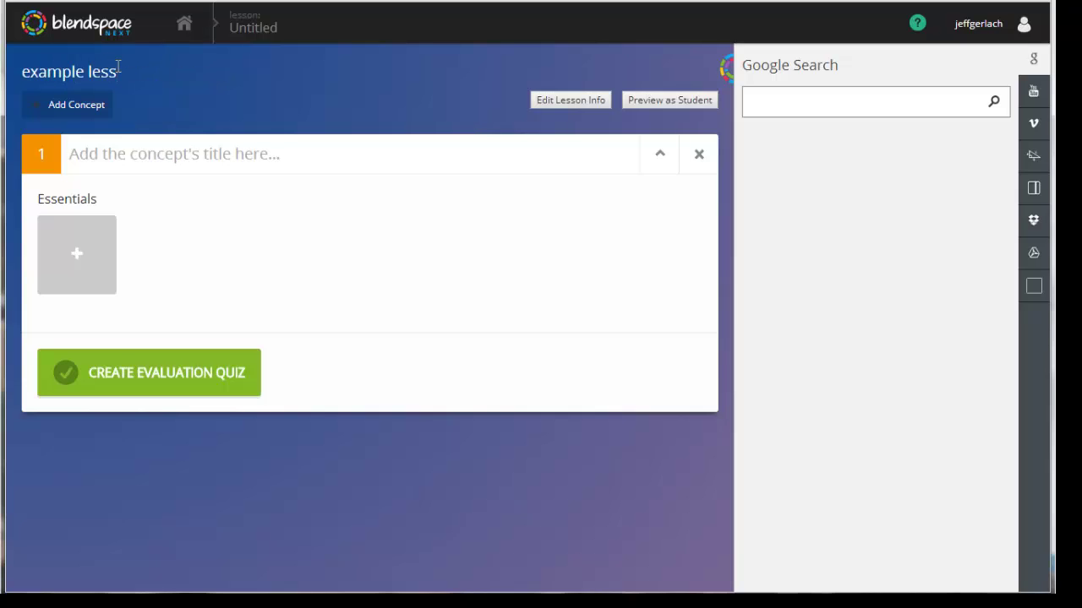
text(on)
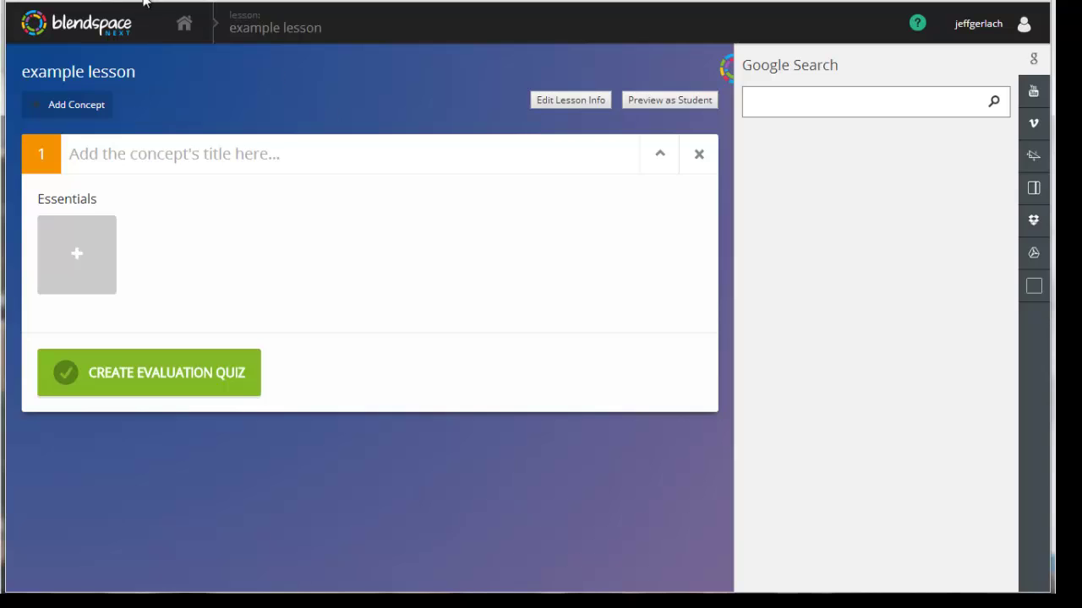
click(185, 34)
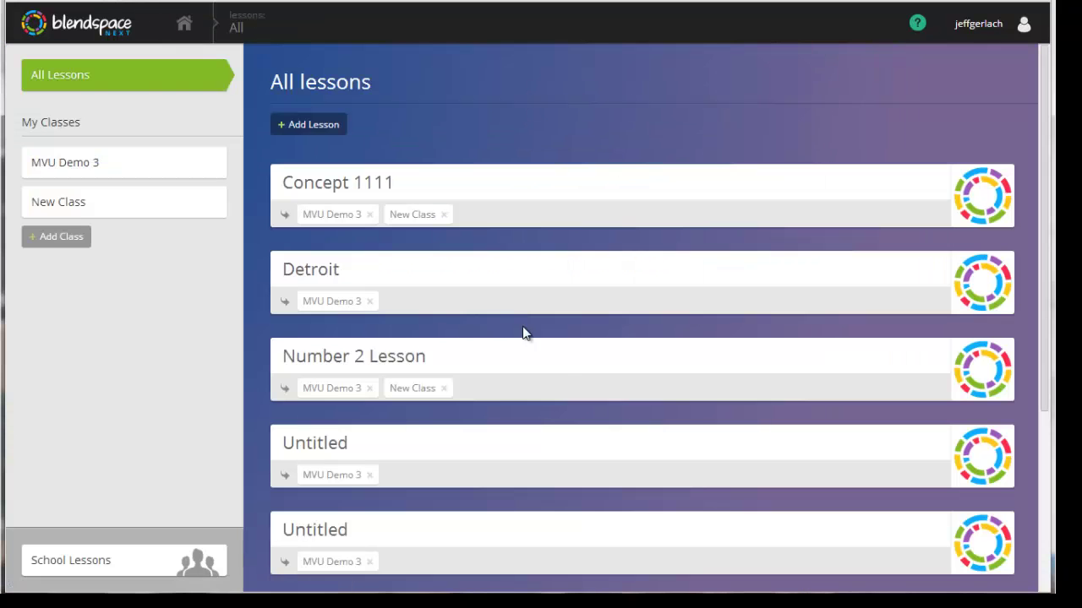
scroll(582, 140, down, 3)
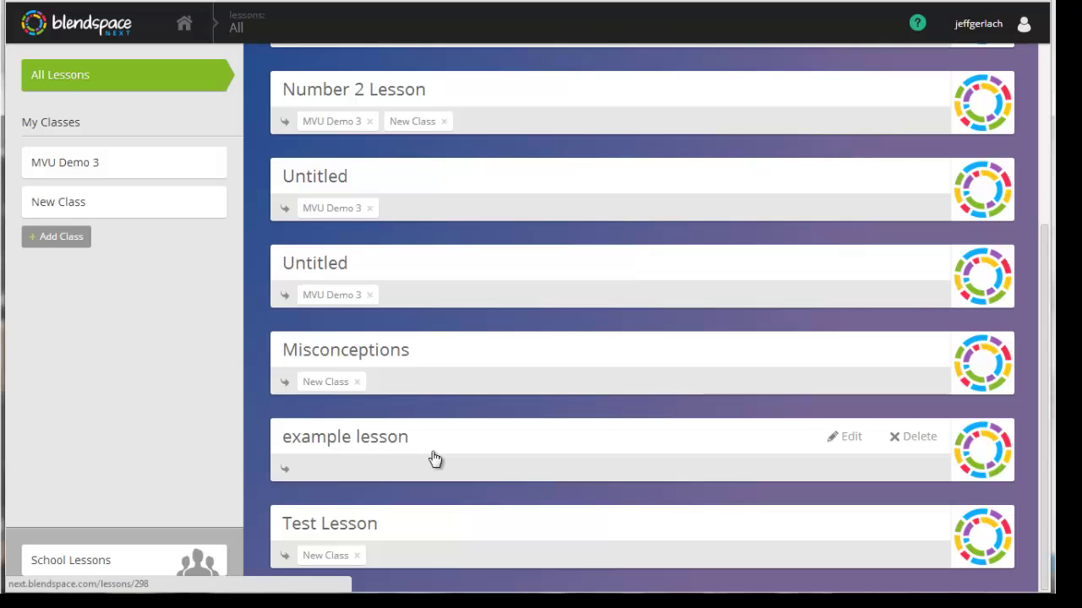
scroll(498, 153, up, 3)
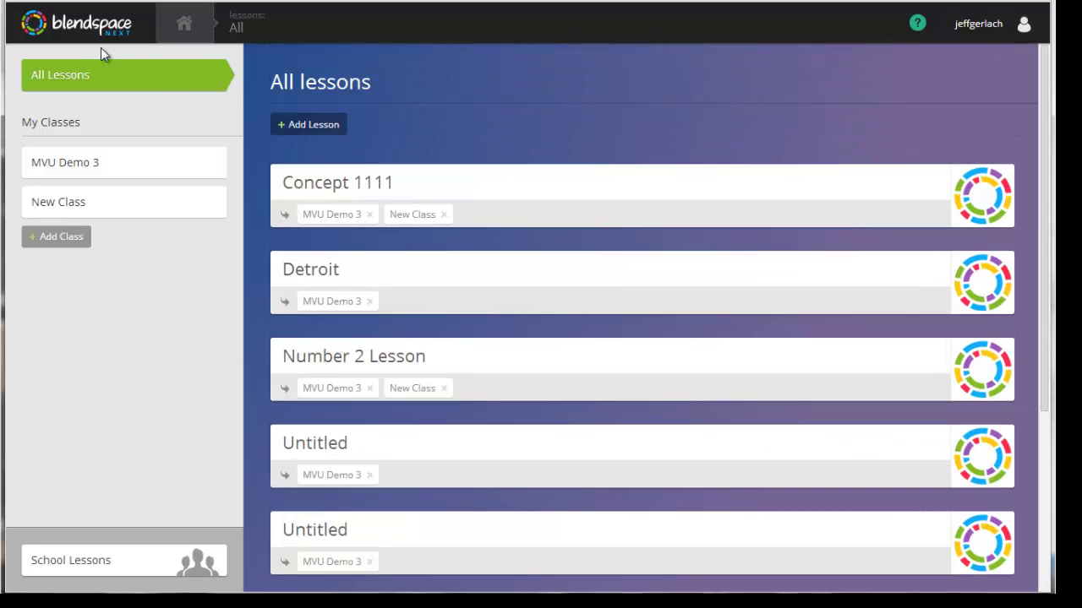
mouse_move(534, 181)
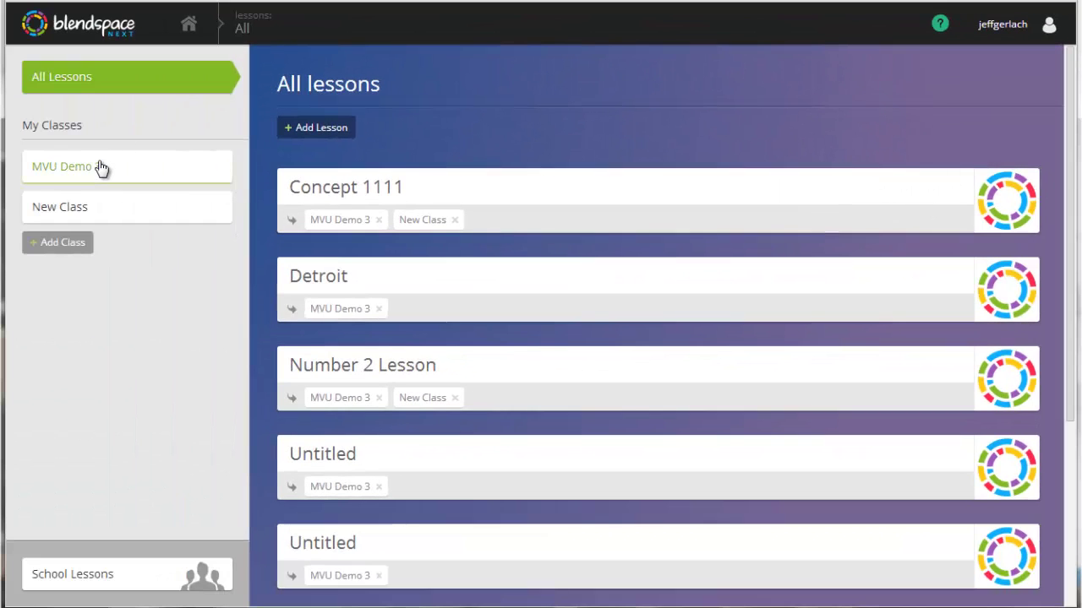
Open the MVU Demo 3 class page twice, returning each time to the All Lessons list.
click(100, 168)
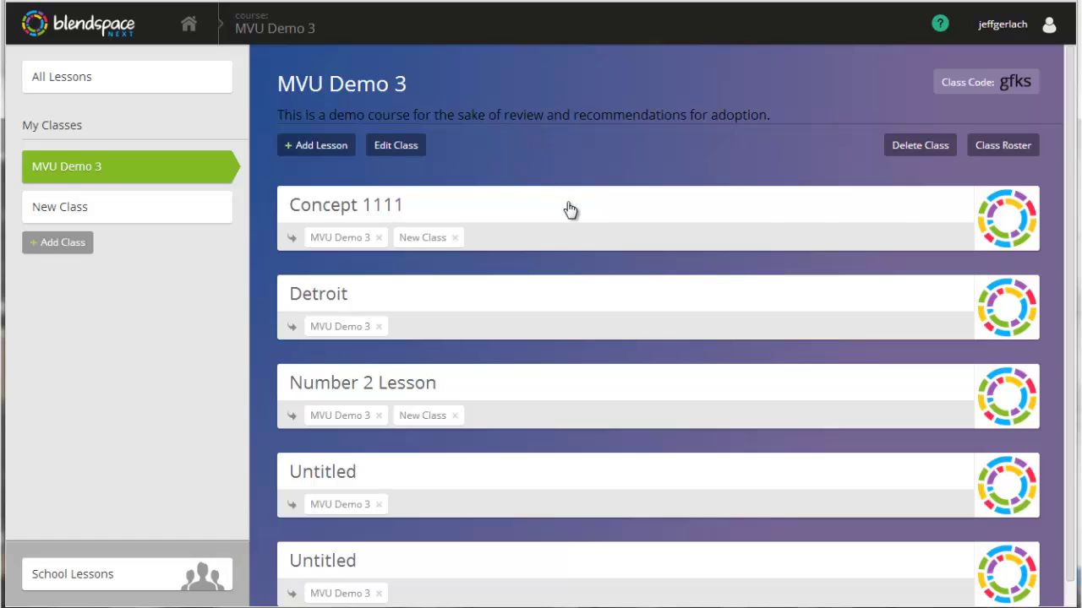
mouse_move(582, 221)
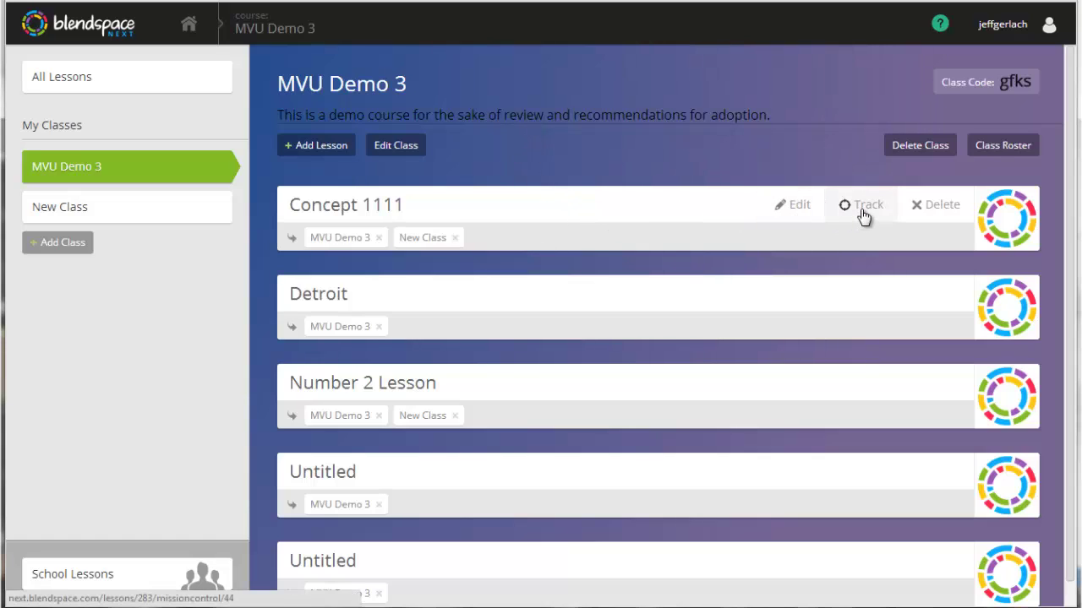
click(59, 74)
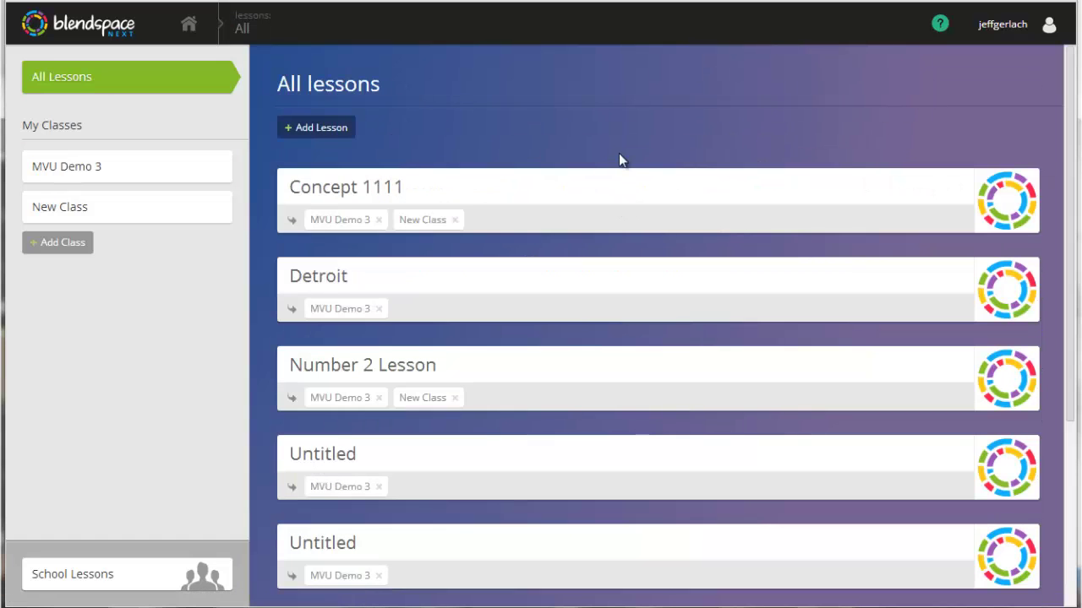
mouse_move(632, 194)
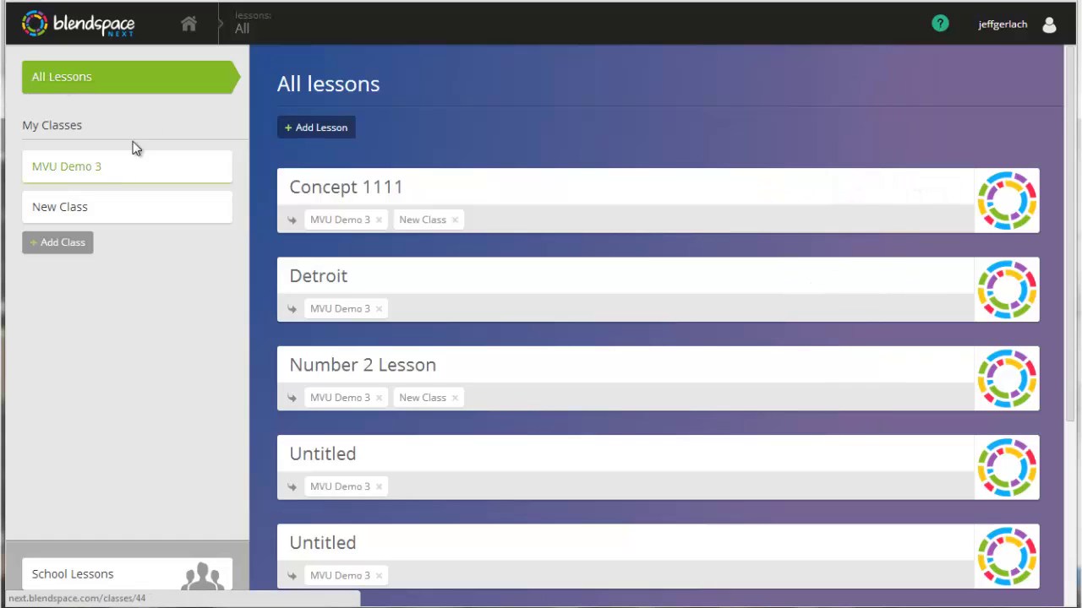
click(160, 167)
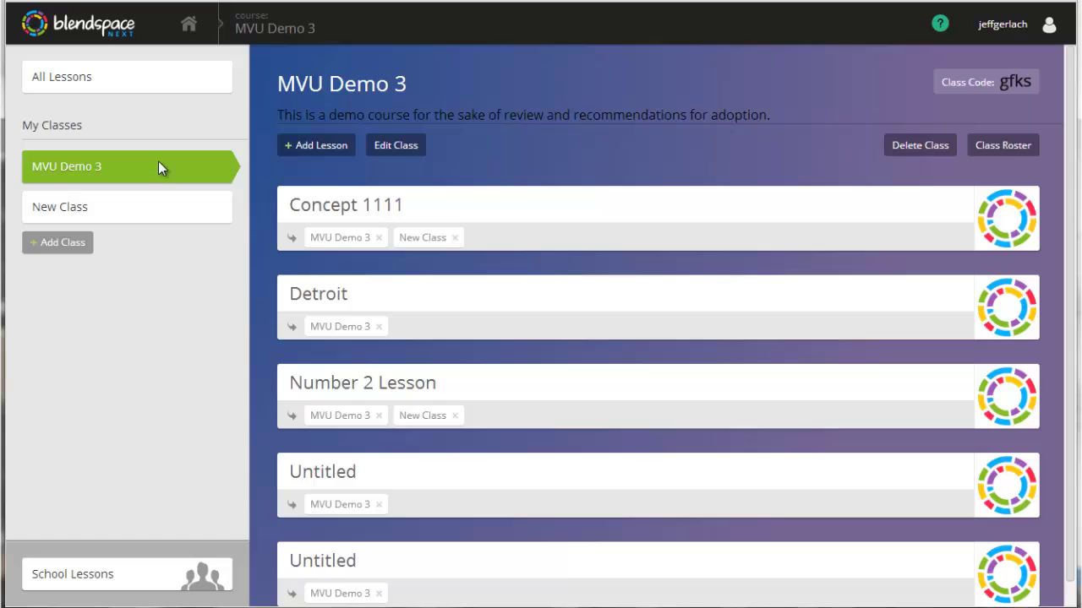
click(78, 71)
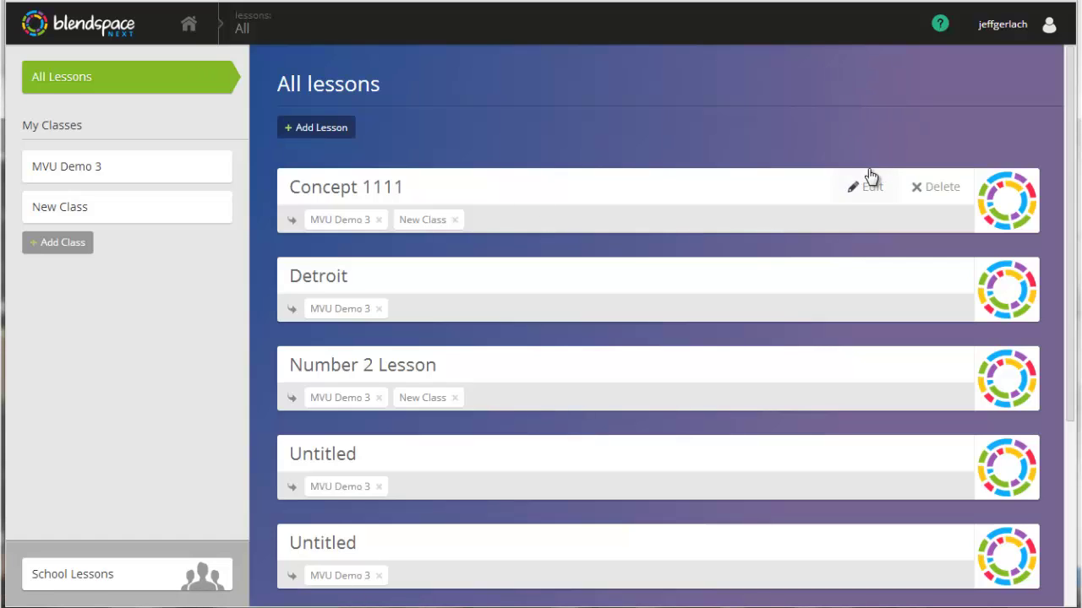
Copy the School Lessons entry 'Levels of Analysis, Brain Research, and Learning in an Educational Setting' into the editor.
click(152, 166)
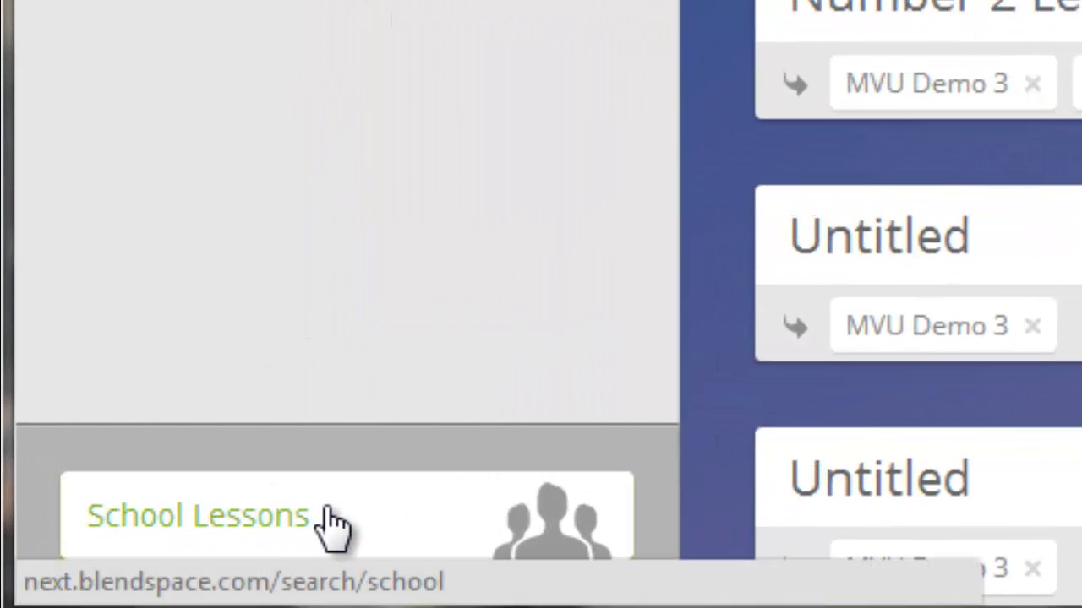
click(330, 511)
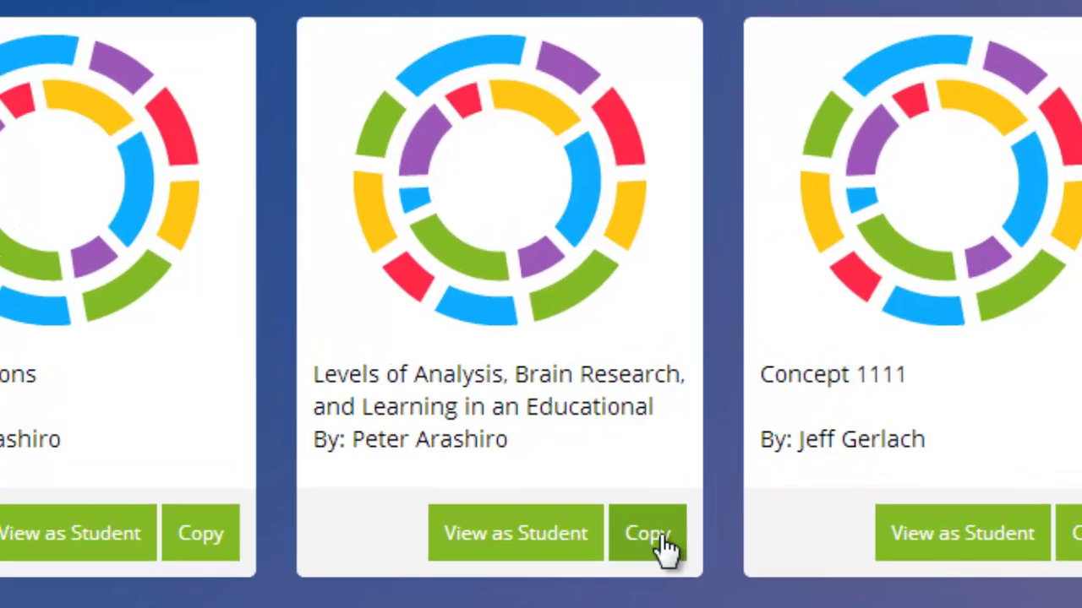
click(661, 543)
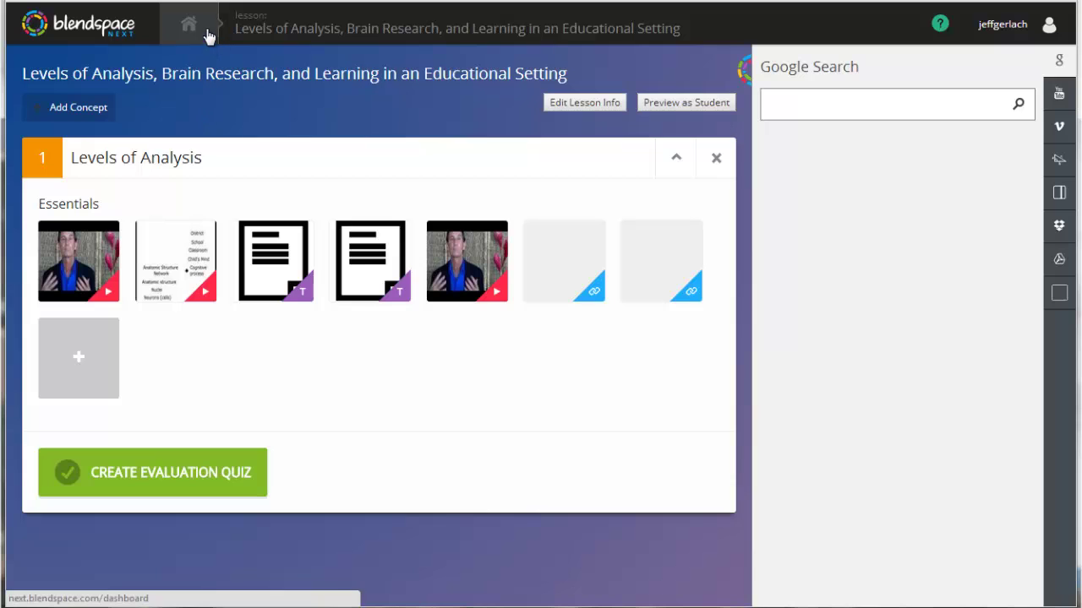
mouse_move(587, 271)
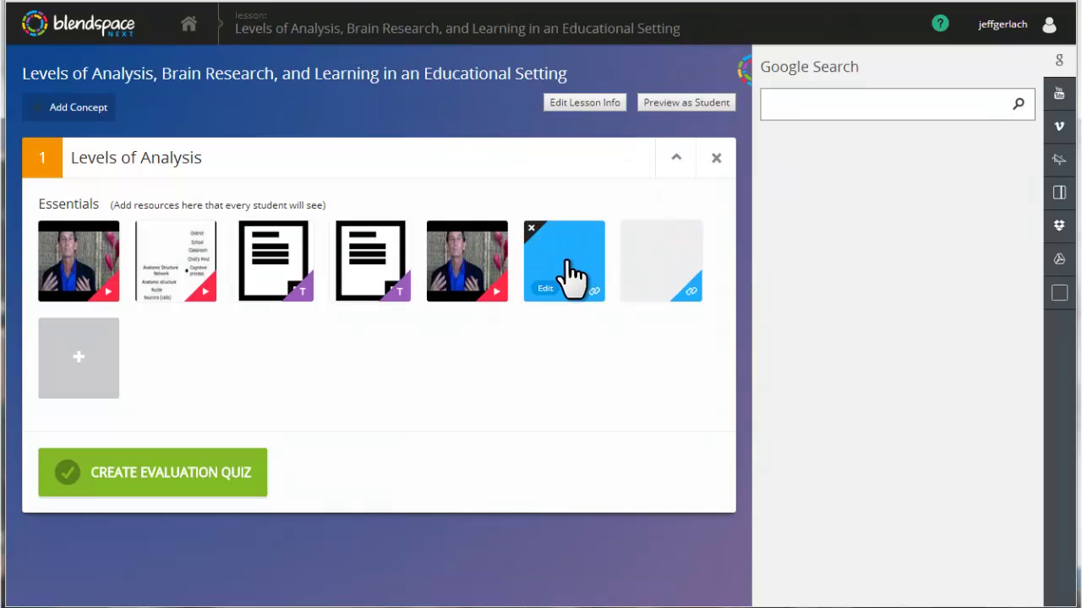
Back on All lessons, drag the copied Levels of Analysis lesson onto MVU Demo 3.
click(186, 26)
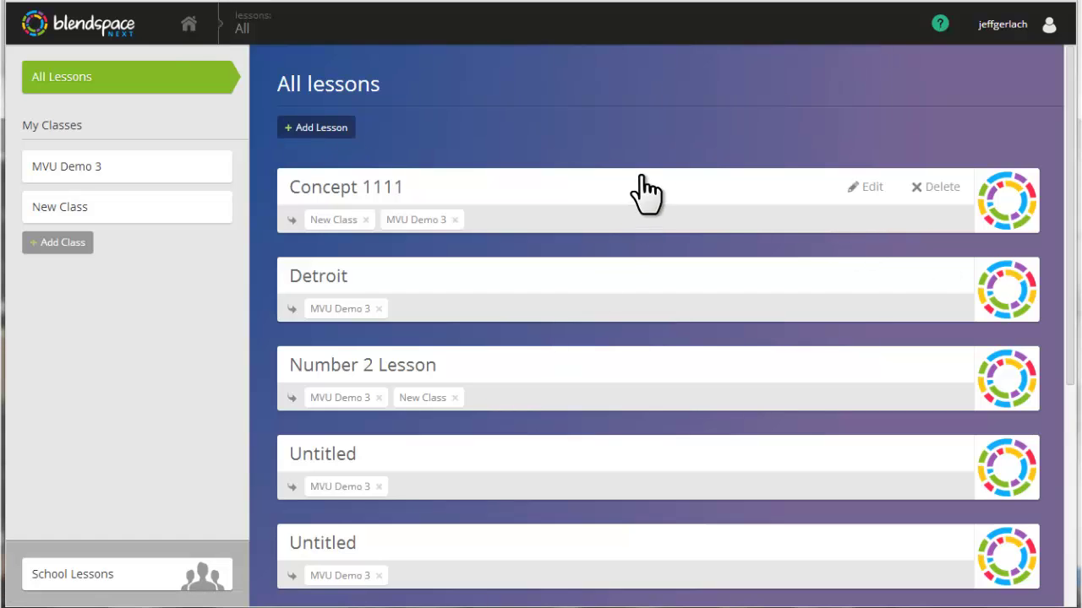
scroll(634, 142, down, 5)
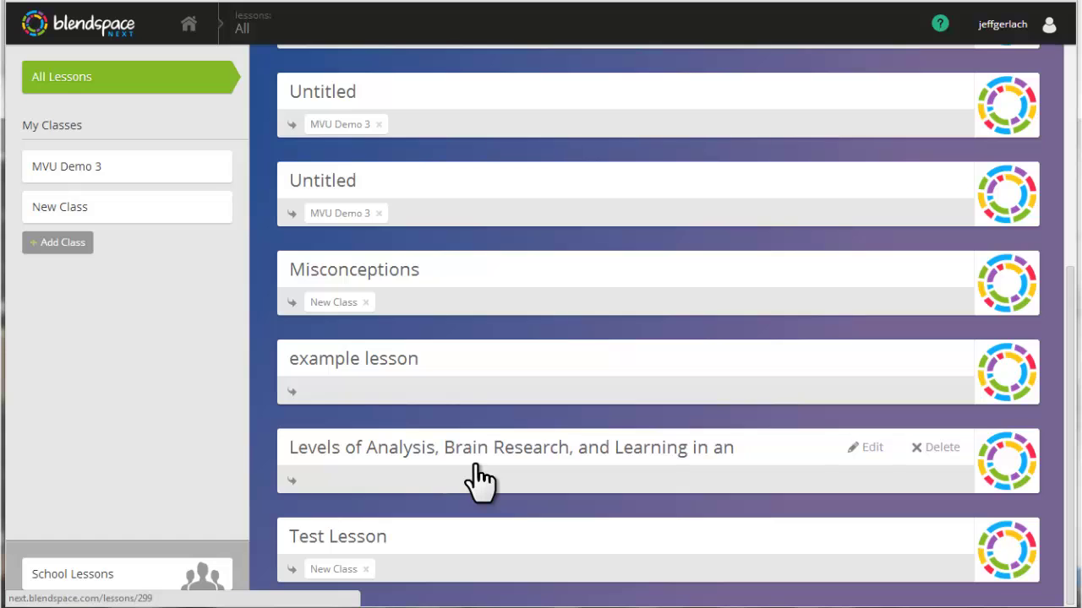
drag(480, 477, 156, 190)
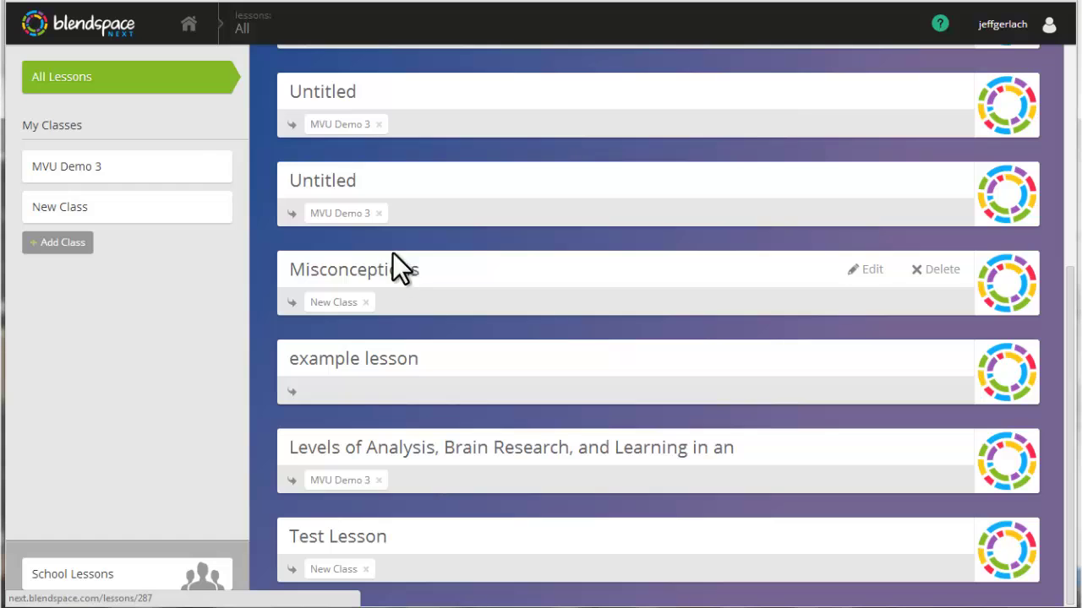
From the MVU Demo 3 class, open Mission Control tracking for the Detroit lesson.
click(201, 160)
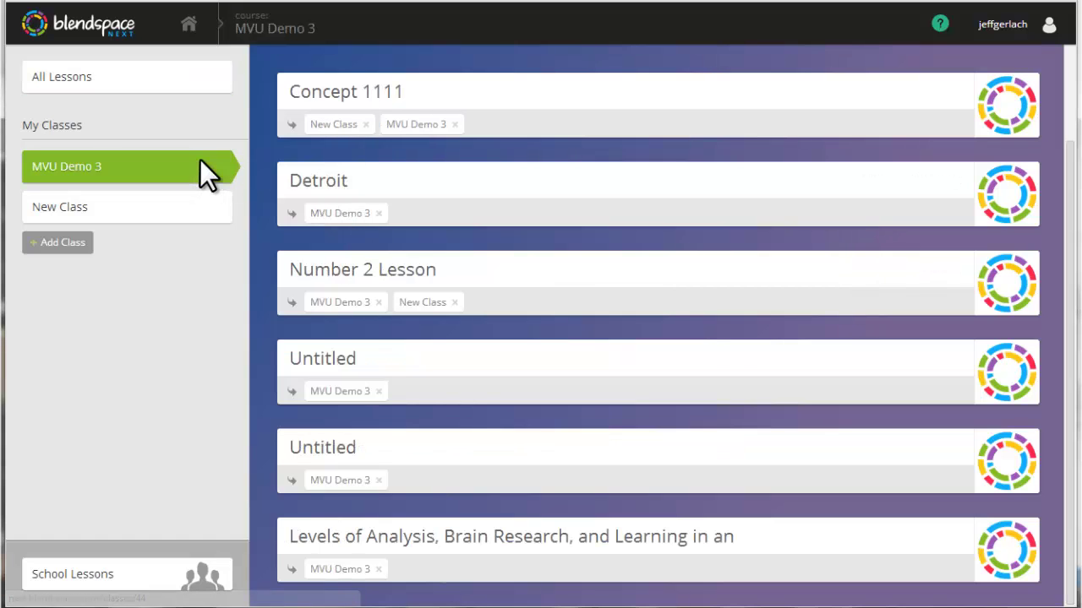
middle_click(721, 371)
scroll(724, 374, up, 3)
scroll(725, 374, down, 3)
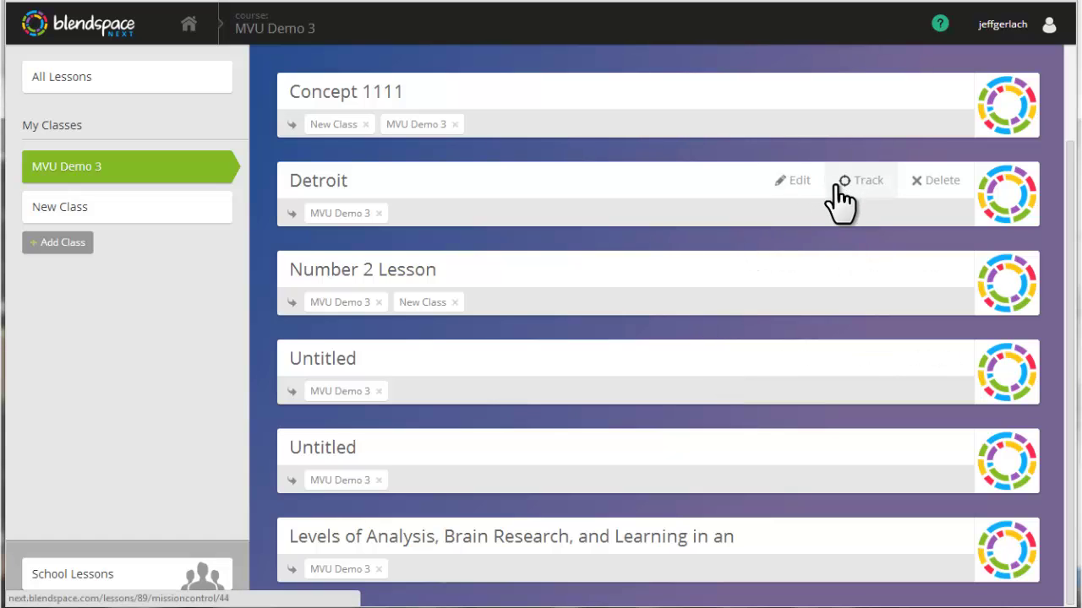
click(859, 180)
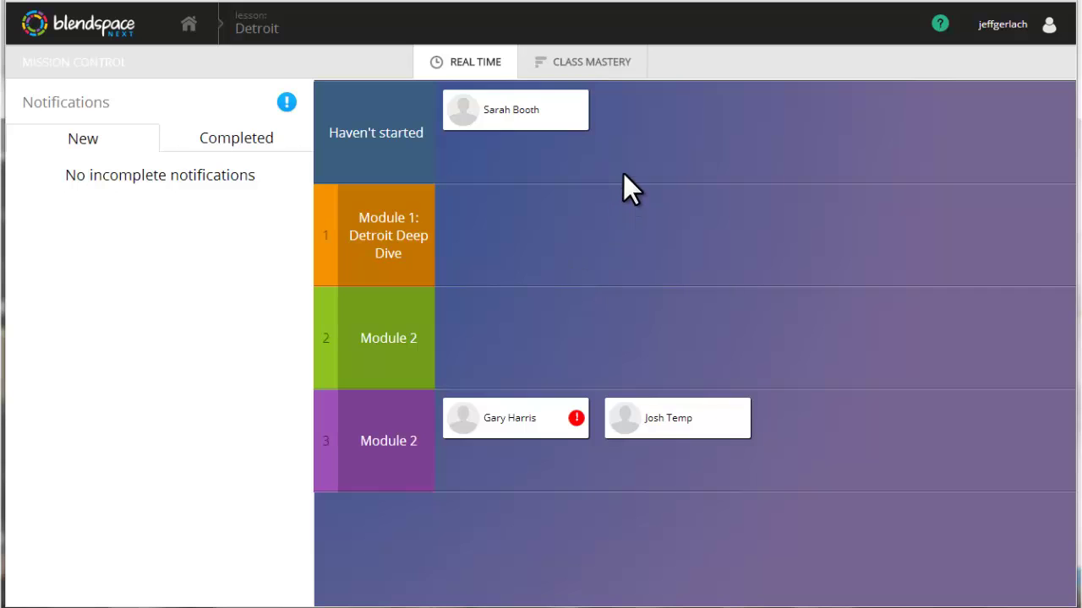
Switch Detroit's Mission Control to the Class Mastery tab.
click(607, 76)
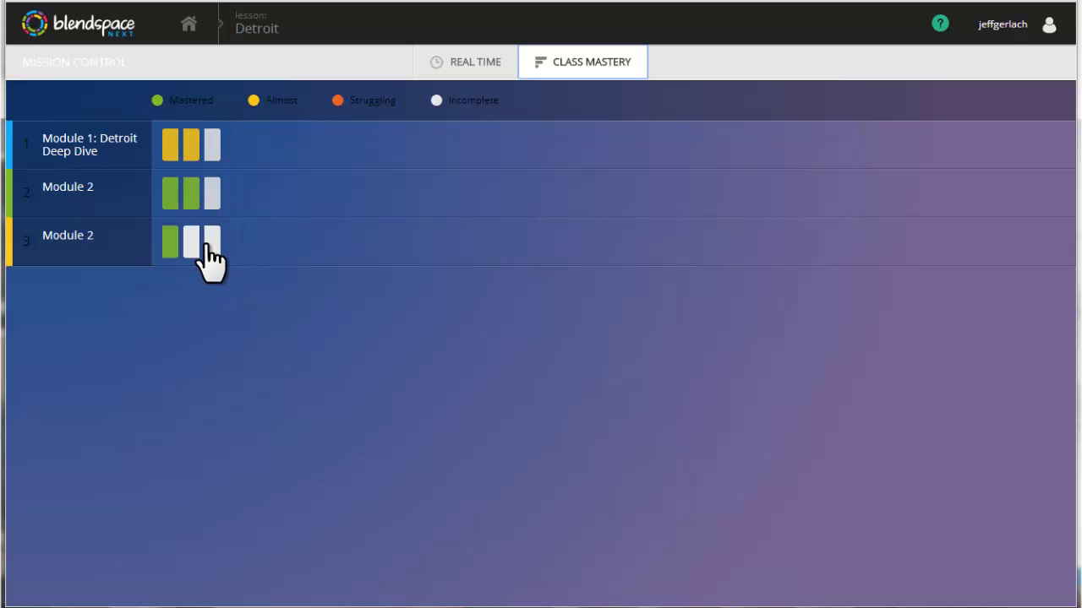
Review the students marked Almost on Module 1 and those who mastered Module 2.
click(175, 149)
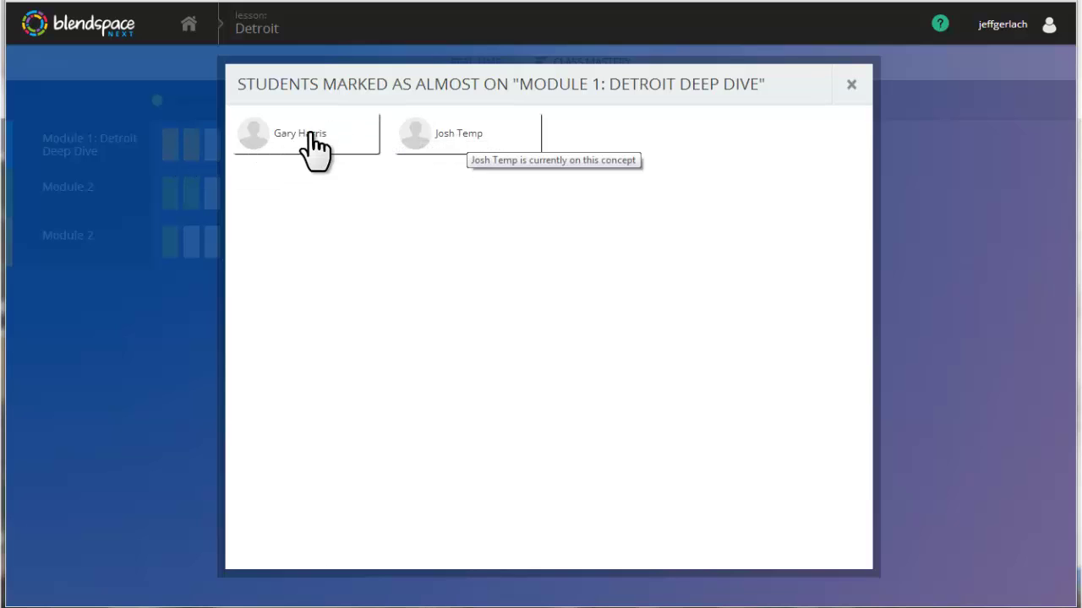
click(850, 85)
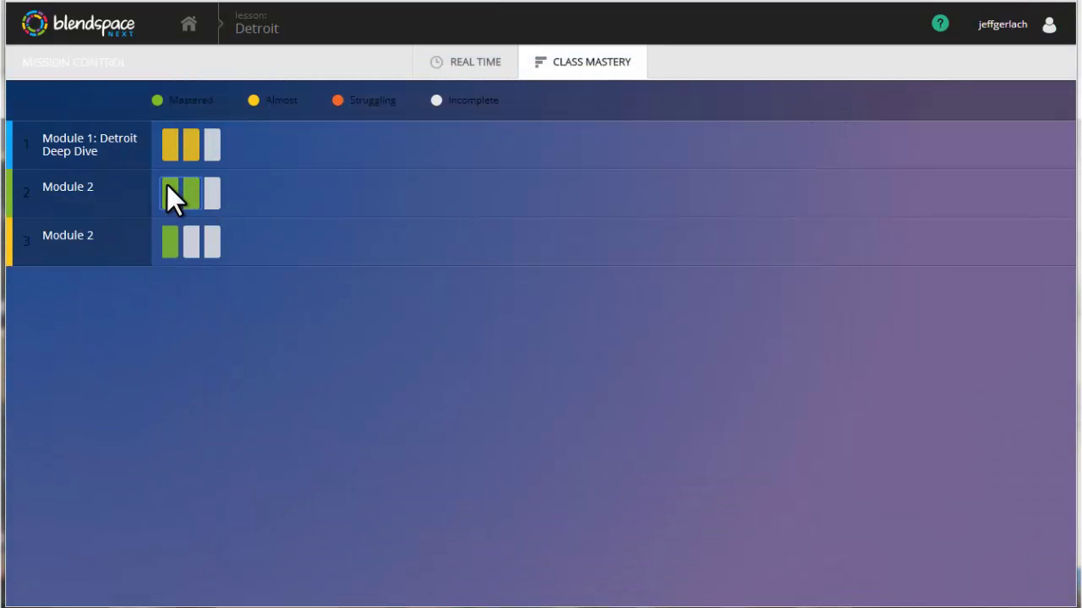
click(167, 188)
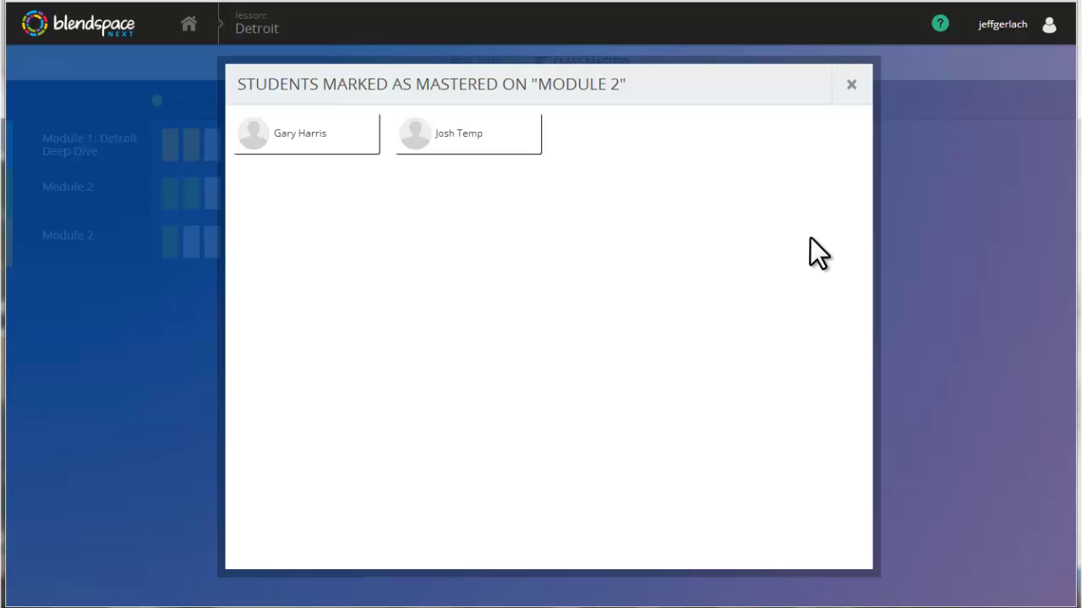
click(850, 84)
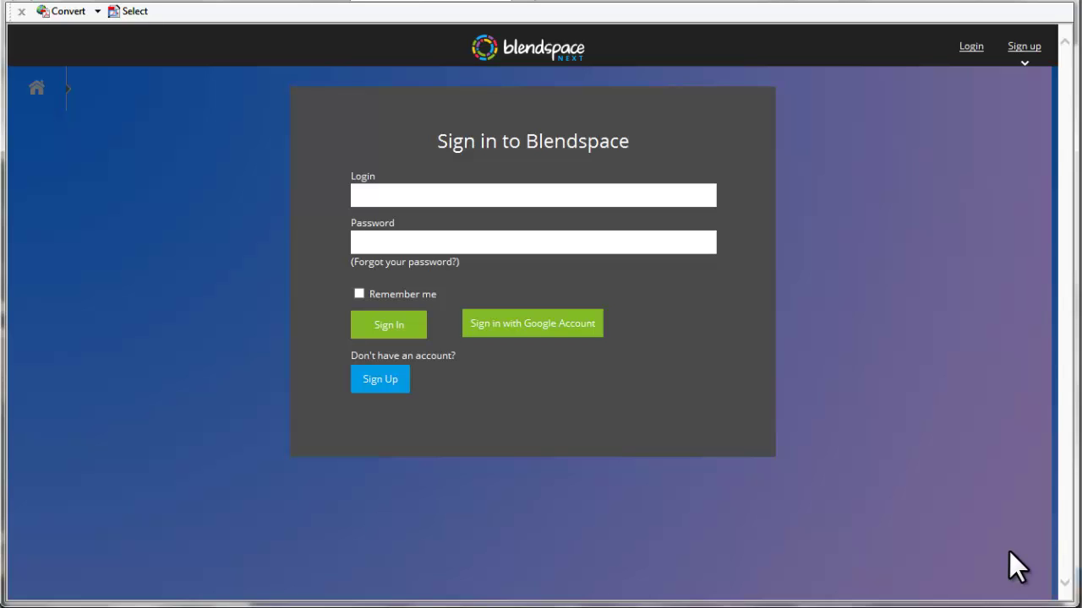
Try Google sign-in, return to the Blendspace sign-in page, and begin Sign Up.
click(549, 329)
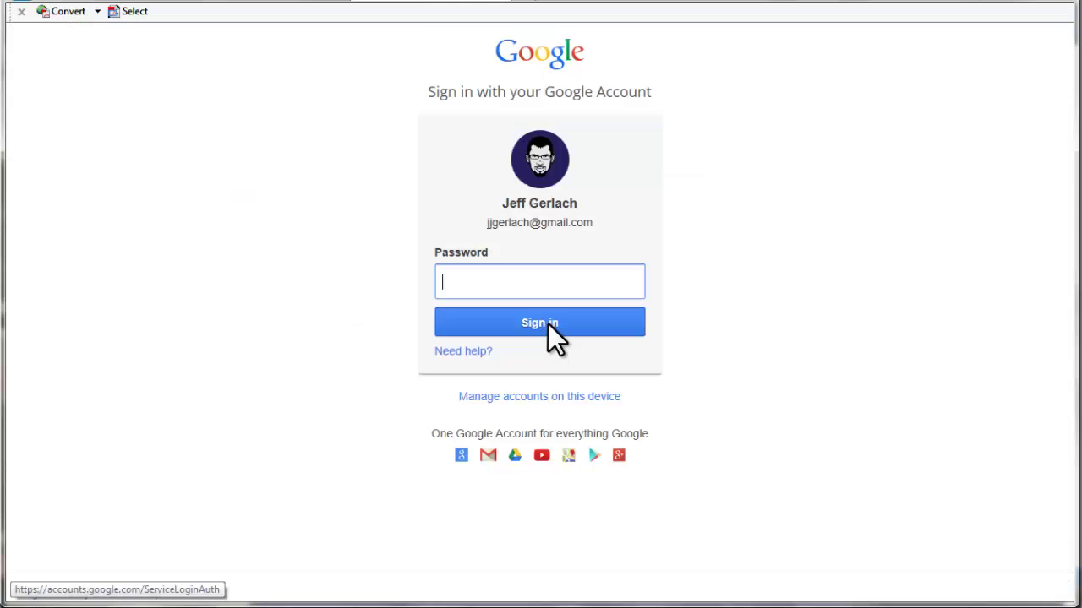
click(27, 2)
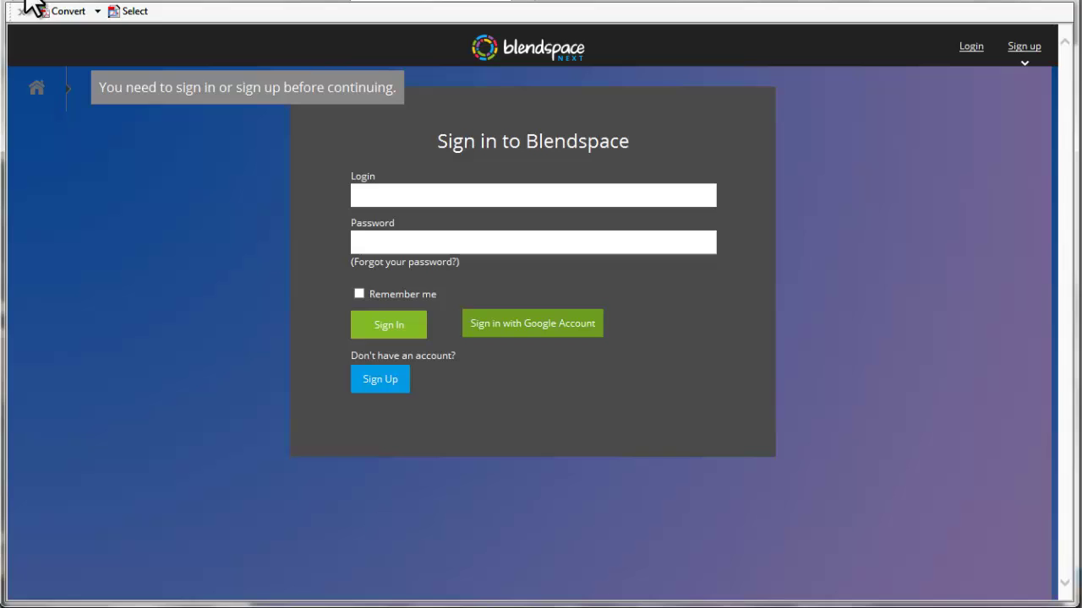
click(380, 379)
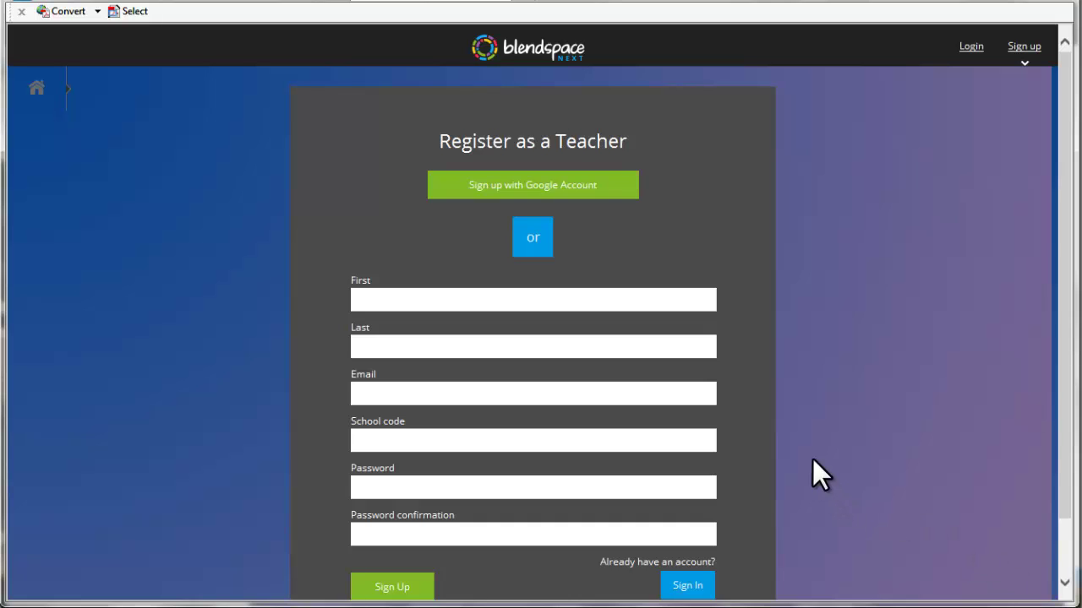
Scroll through the registration form and begin entering the school code.
scroll(854, 427, down, 1)
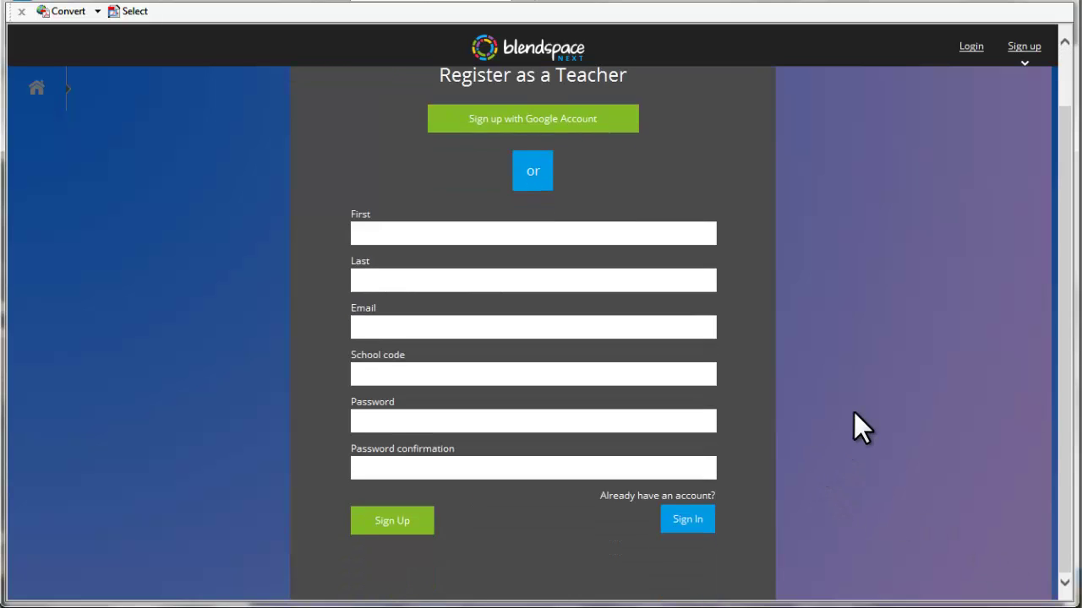
click(425, 372)
scroll(426, 373, up, 1)
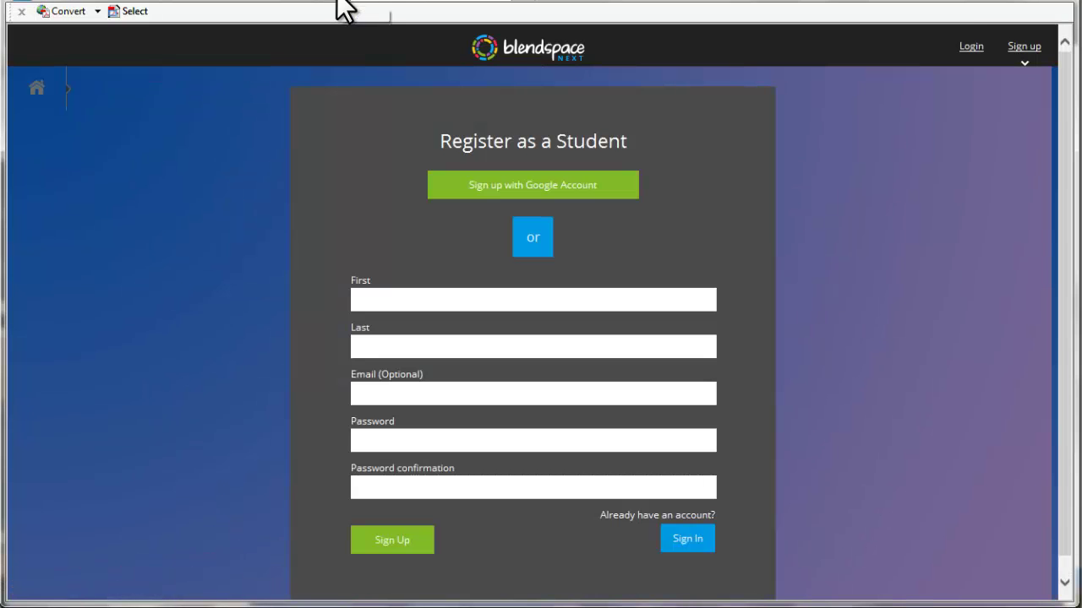
scroll(904, 353, down, 1)
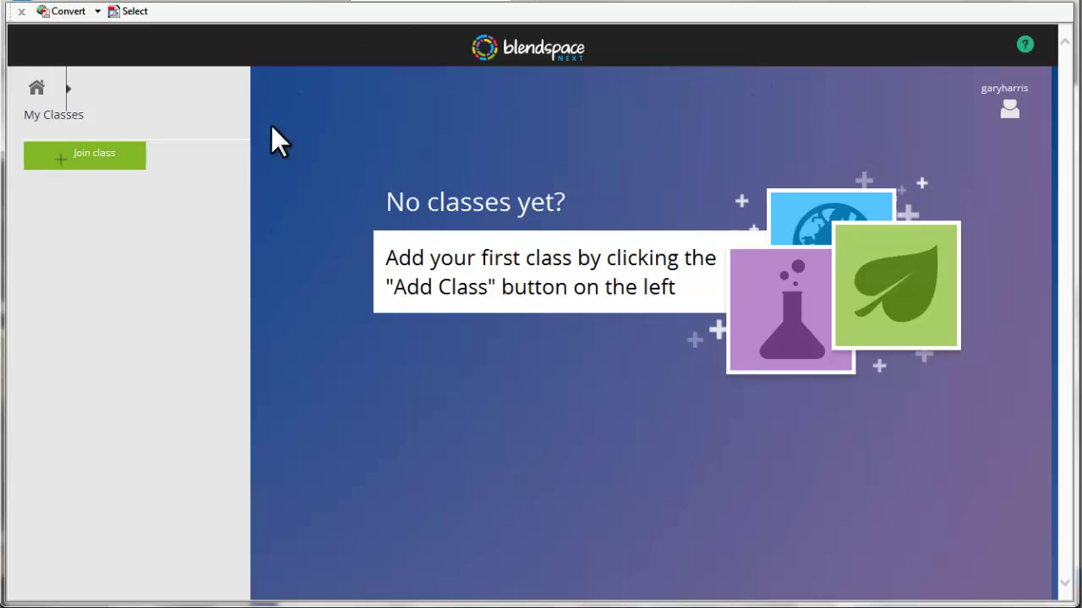
Start joining a class and place the cursor in the class code field.
click(93, 165)
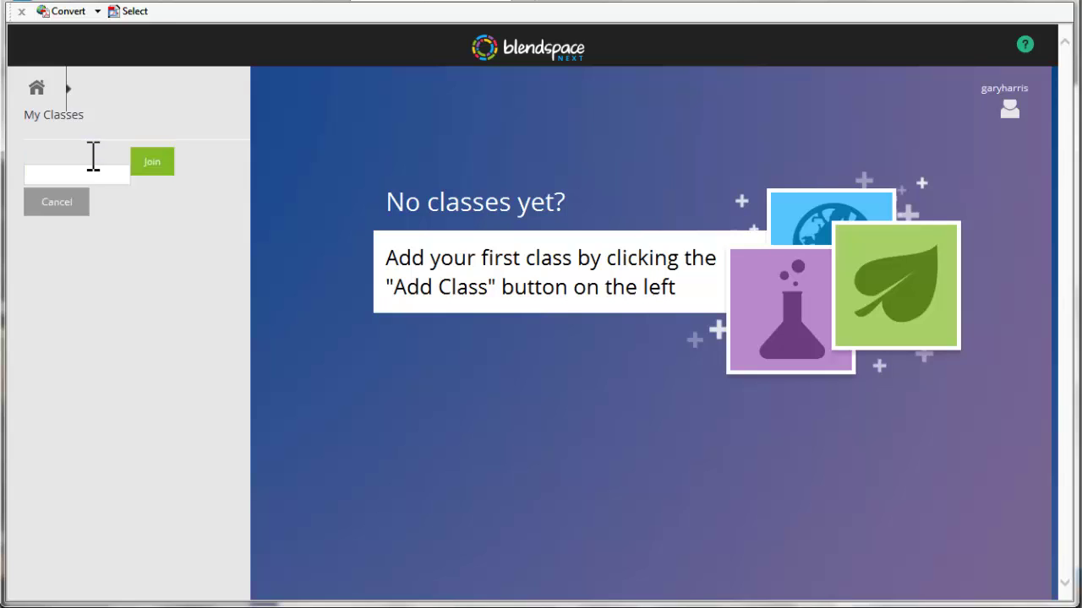
click(55, 175)
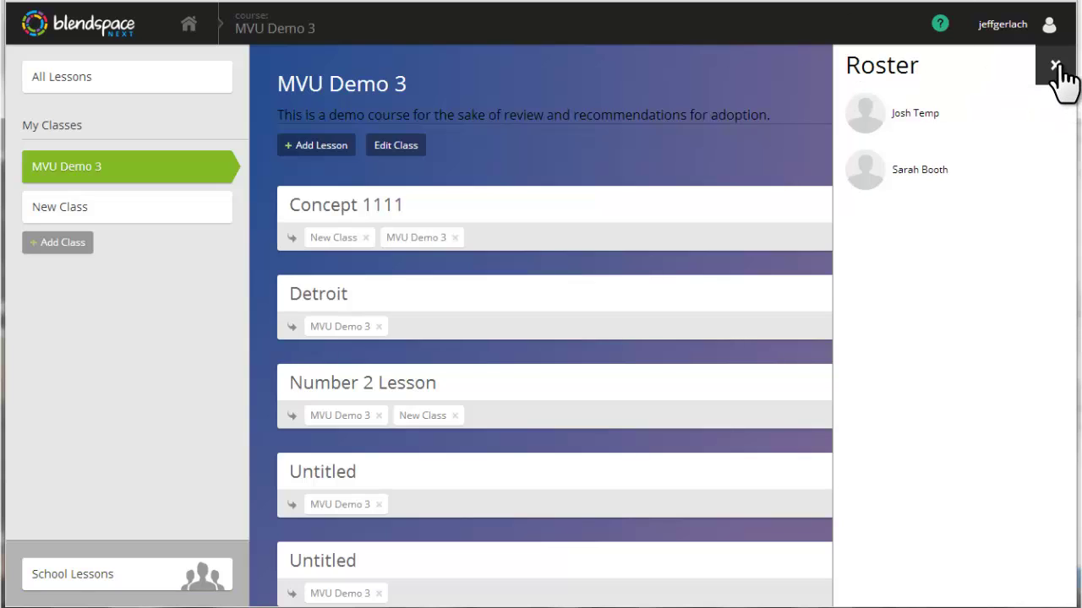
click(1055, 66)
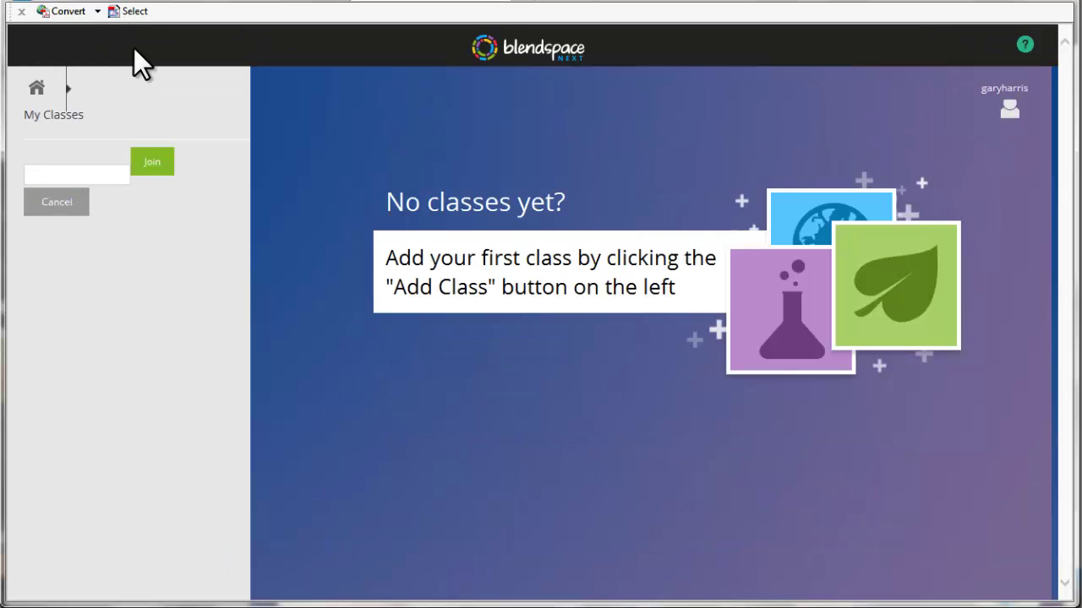
Join MVU Demo 3 with its class code, then dismiss the Windows colour-scheme prompt.
click(152, 166)
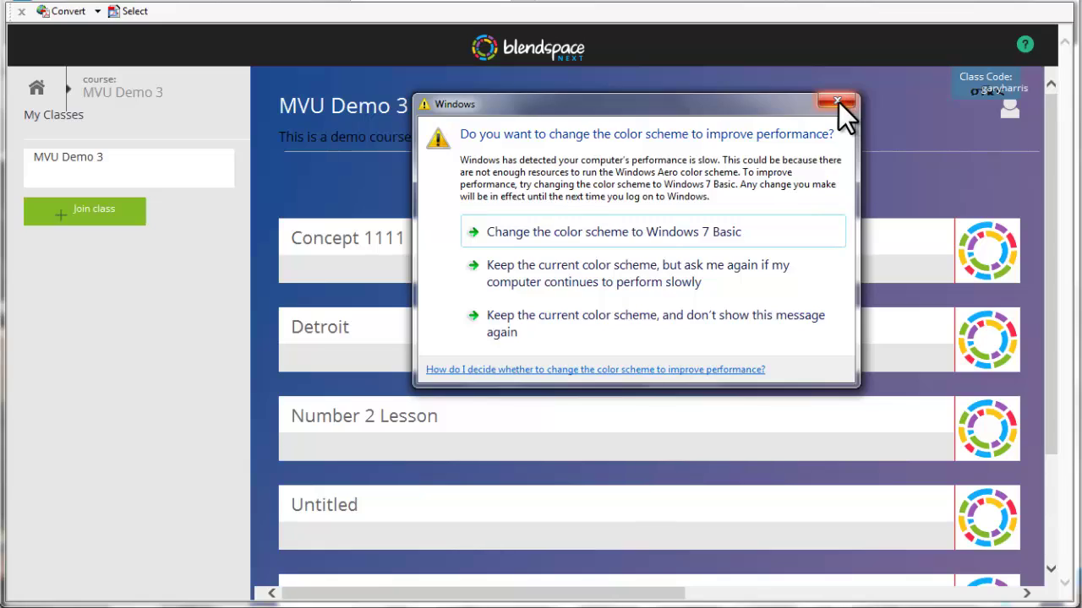
click(838, 102)
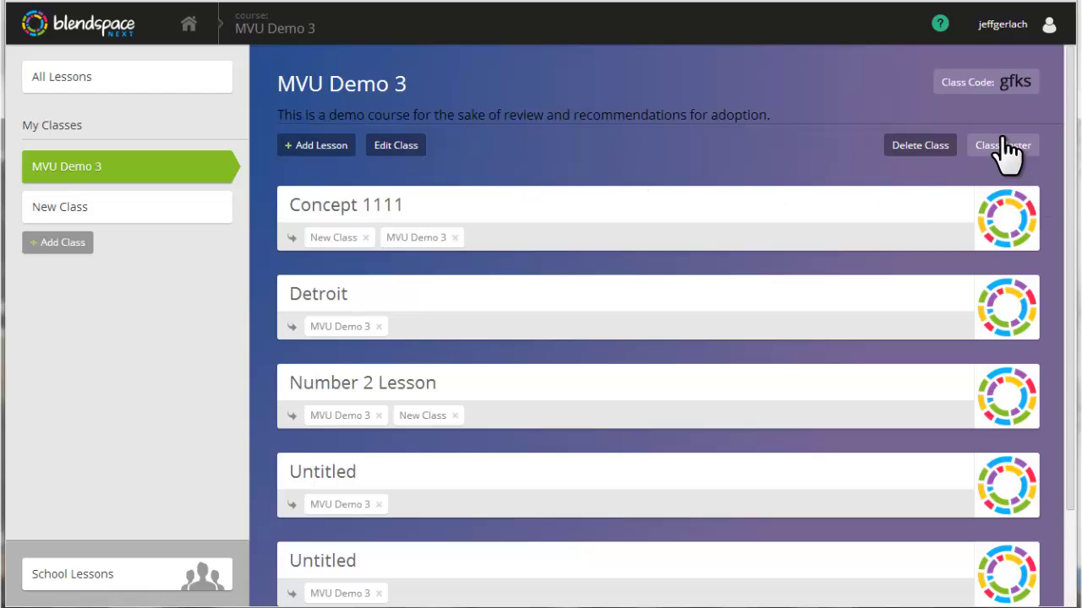
Remove the newly joined student from the MVU Demo 3 class roster.
click(1004, 148)
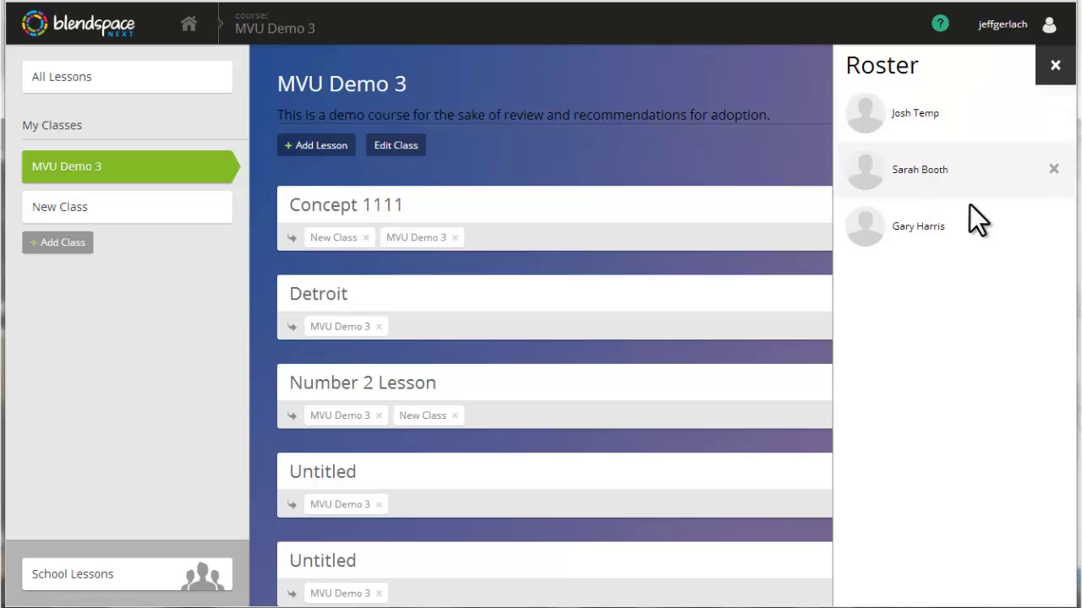
mouse_move(1033, 235)
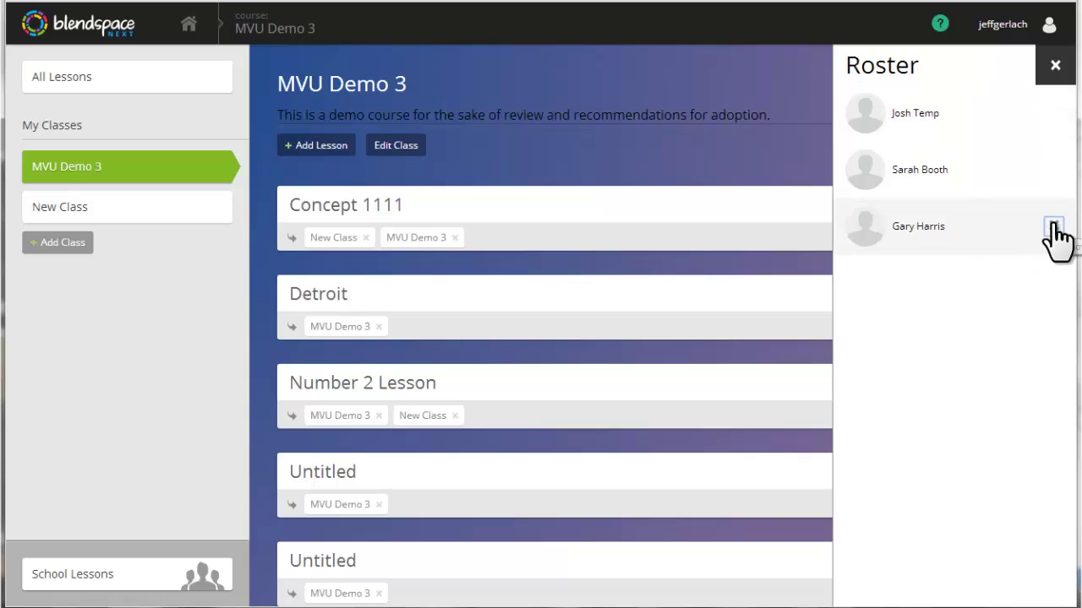
click(1053, 225)
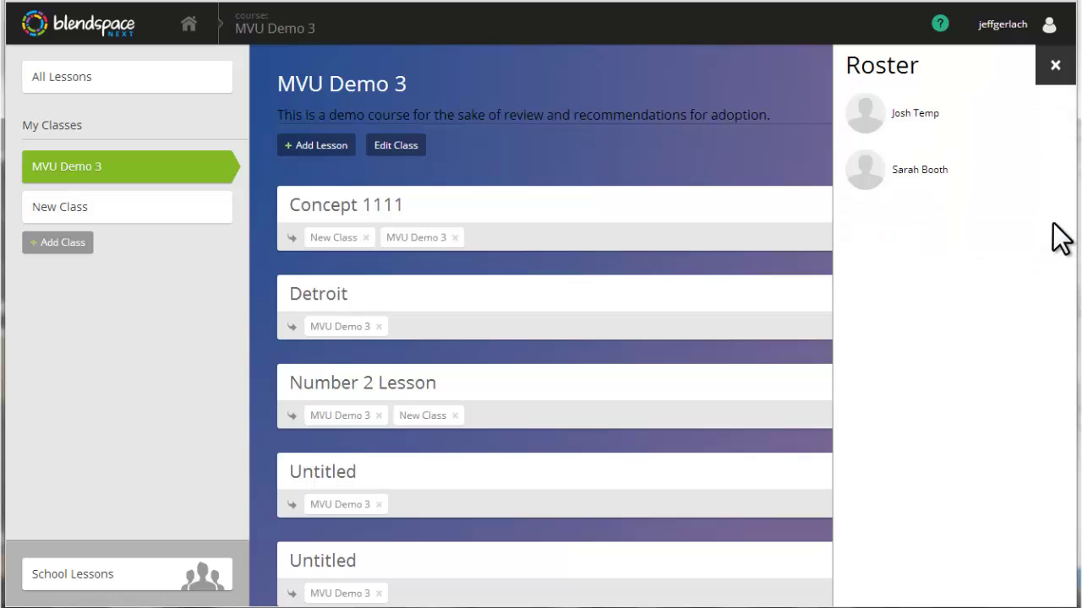